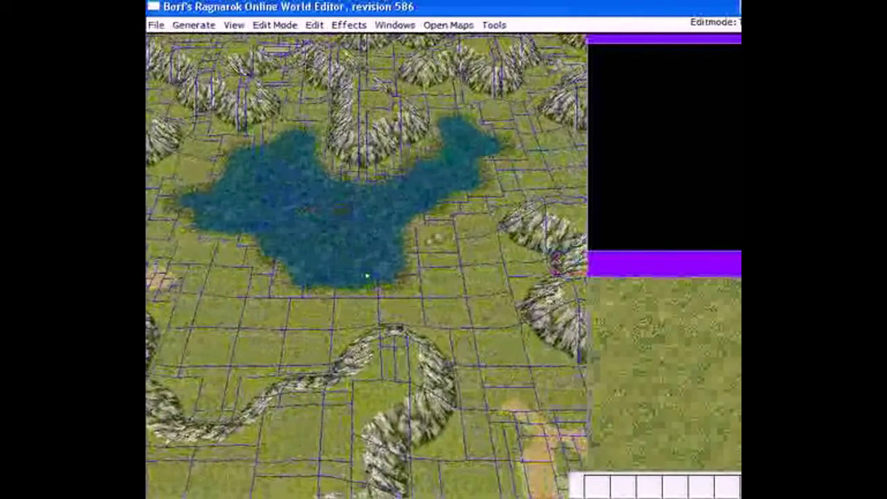
Clear the entire loaded map, leaving an empty flat grid to build on
right_click_drag(367, 276, 344, 254)
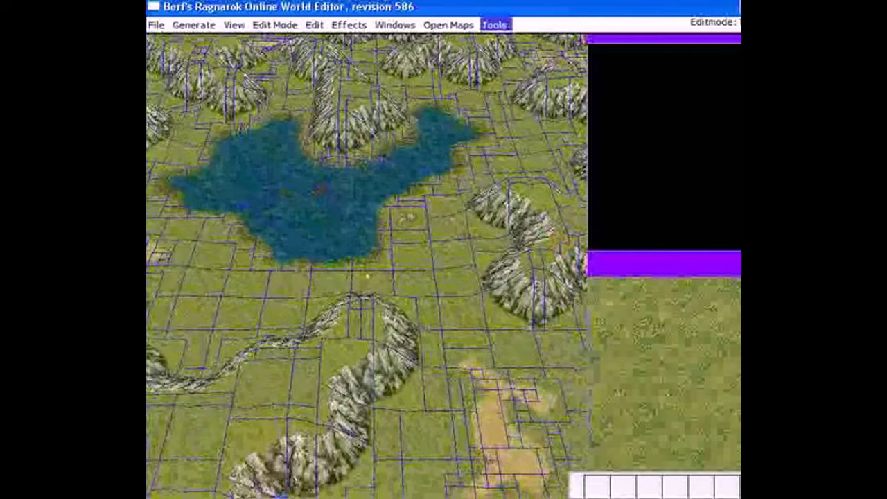
left_click(496, 25)
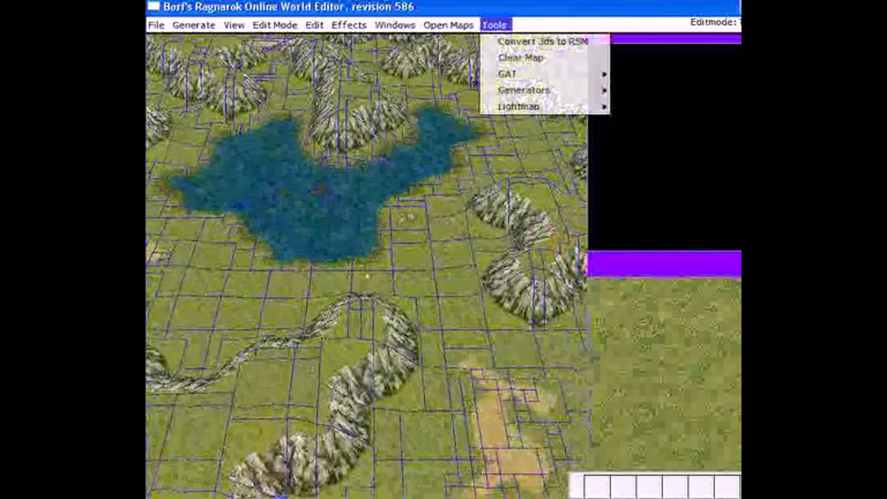
key("Down")
key("Return")
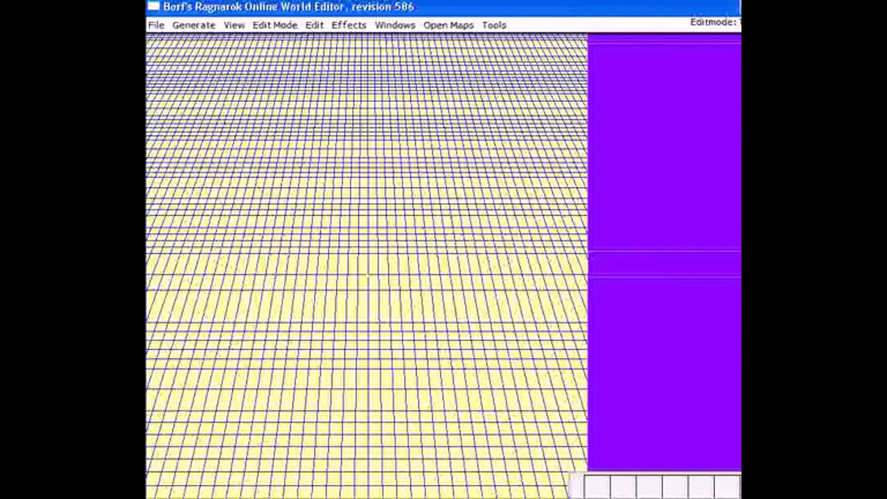
left_click(274, 25)
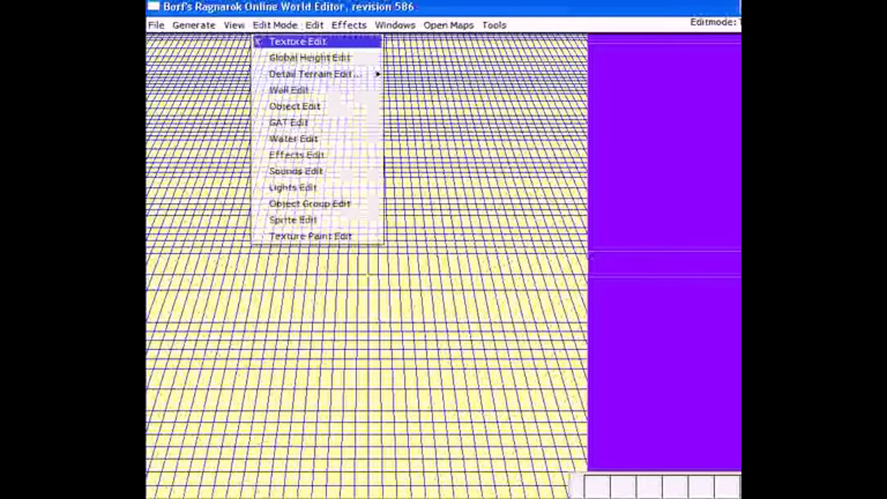
left_click(315, 25)
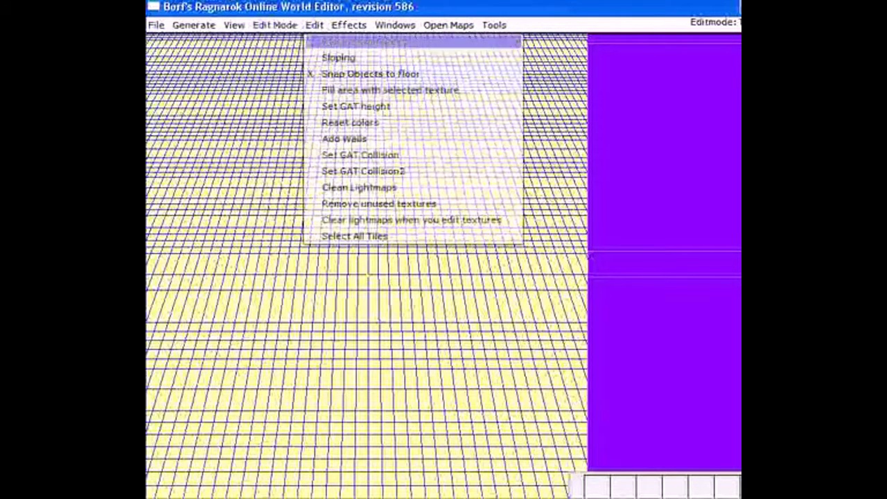
key("Escape")
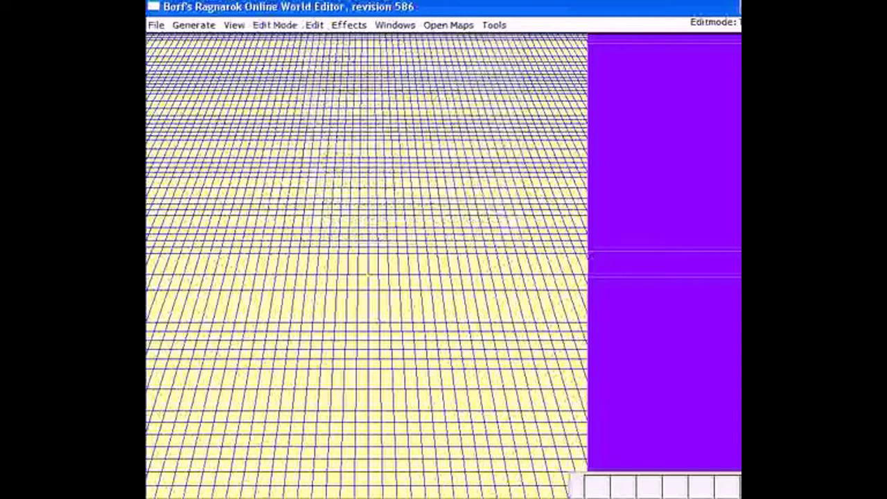
Set the edit mode to Texture Edit
left_click(275, 25)
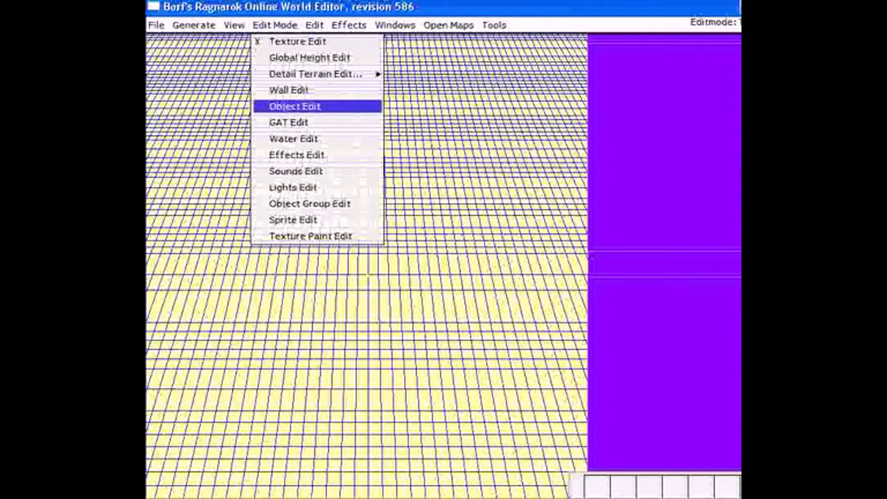
key("Down")
key("Down")
key("Down")
key("Down")
key("Down")
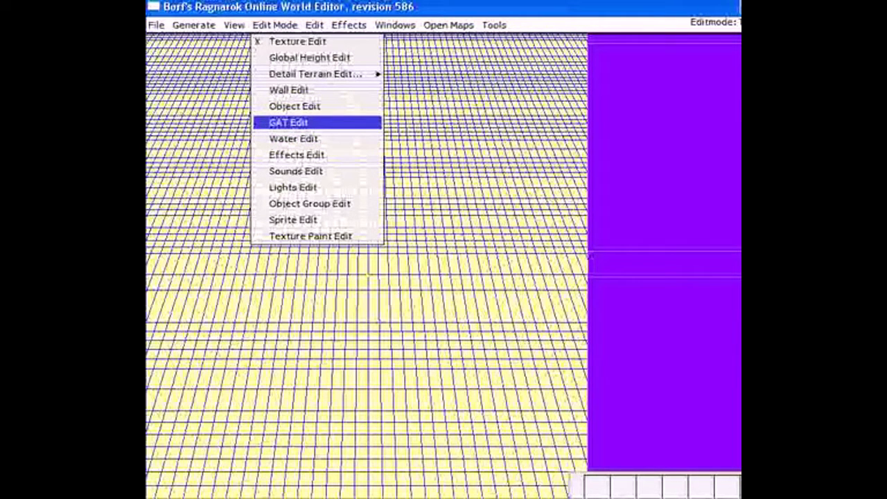
left_click(298, 41)
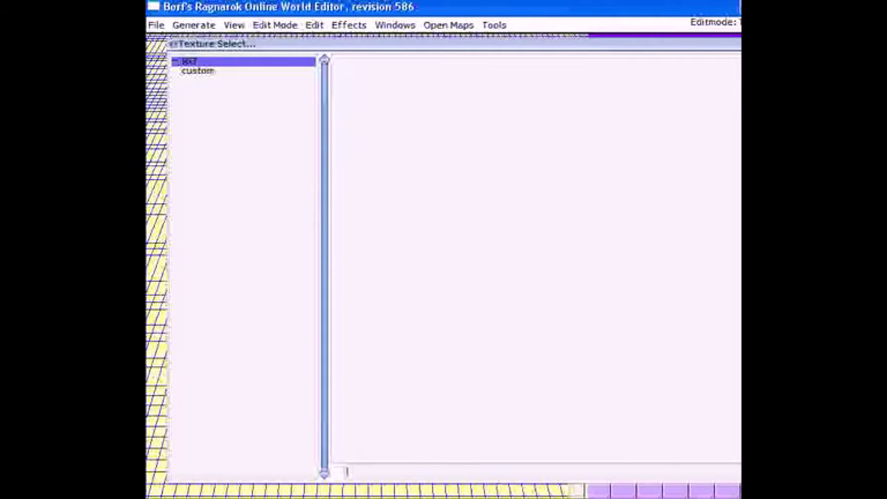
Bring up the texture selection, expand the RO library and look through the textures in its root folder
left_click_drag(285, 41, 286, 44)
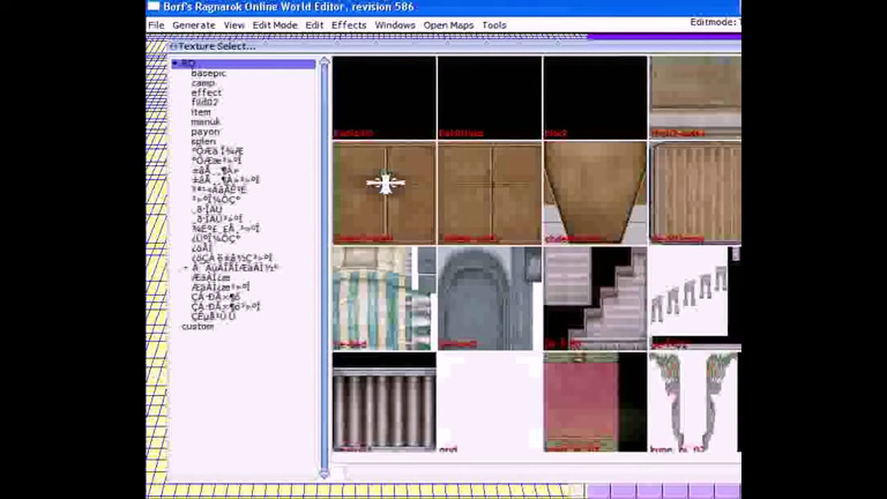
scroll(385, 183, "down", 10)
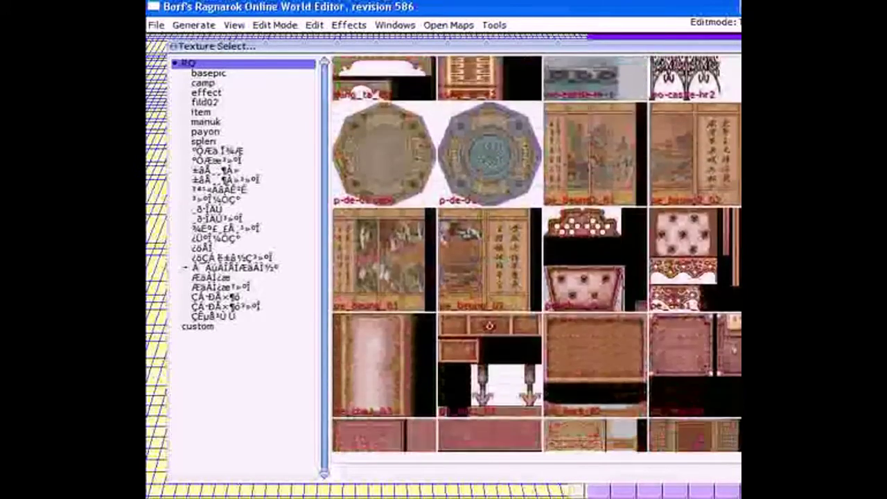
scroll(535, 254, "down", 10)
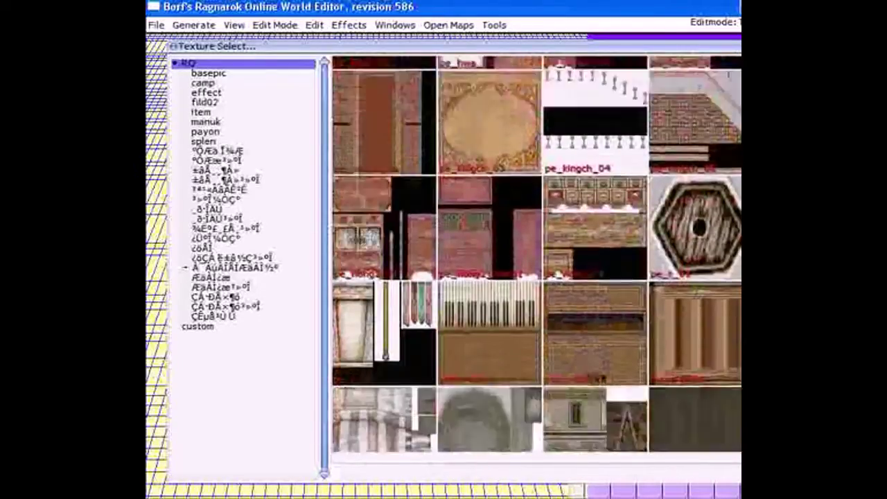
scroll(534, 254, "up", 10)
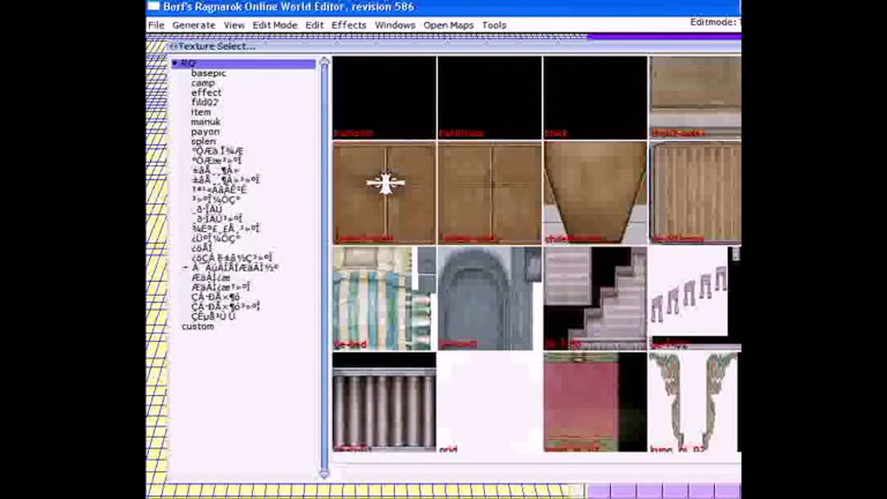
Look through the rock, grass, dirt and paving ground textures in the last RO subfolder
left_click(213, 317)
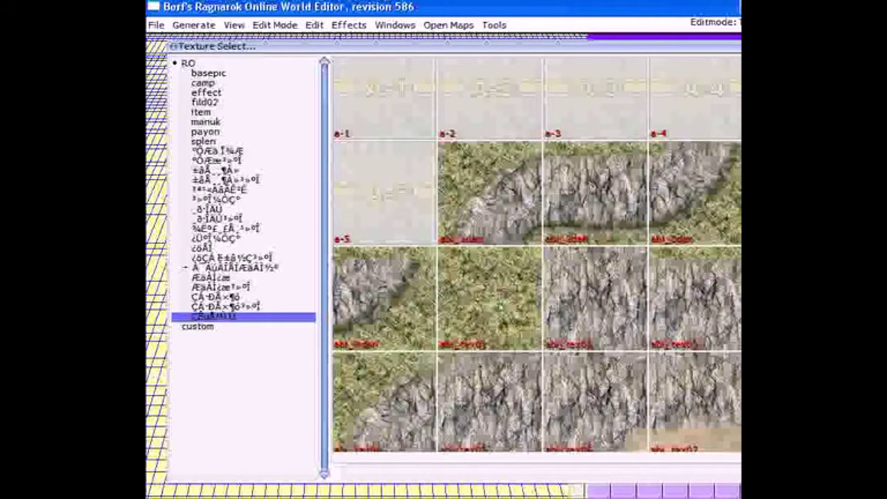
scroll(536, 255, "down", 3)
scroll(537, 255, "up", 3)
scroll(537, 256, "down", 3)
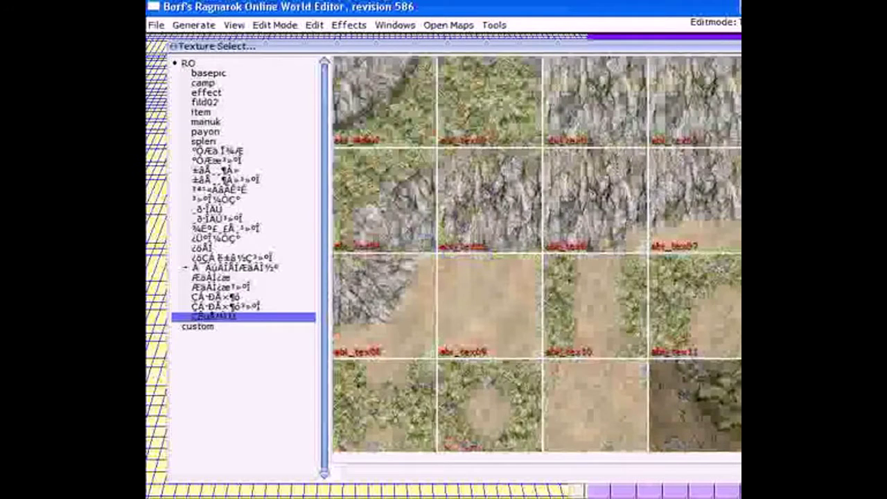
scroll(537, 257, "down", 10)
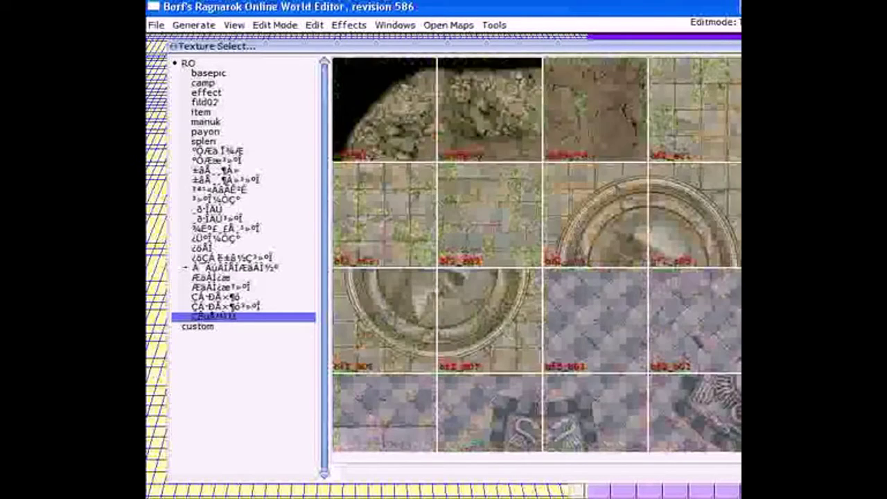
scroll(537, 256, "down", 10)
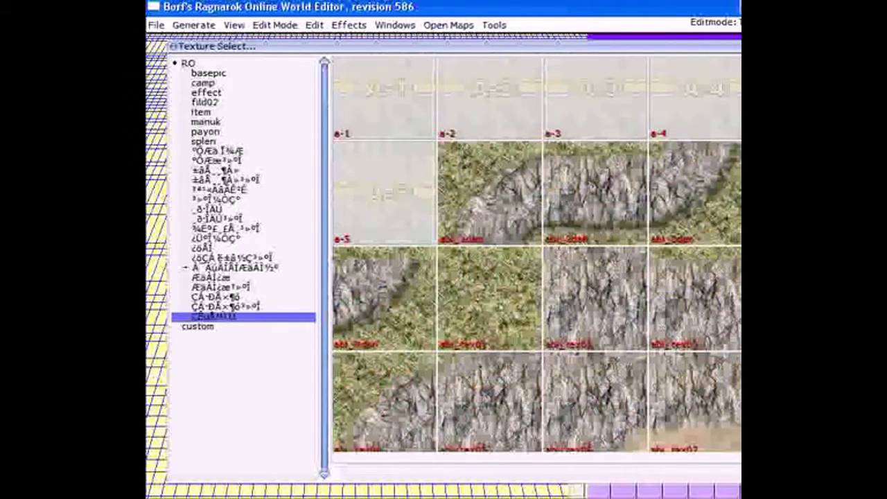
Look through the interior wall and furniture textures in the second-to-last RO subfolder
left_click(226, 306)
scroll(584, 182, "down", 10)
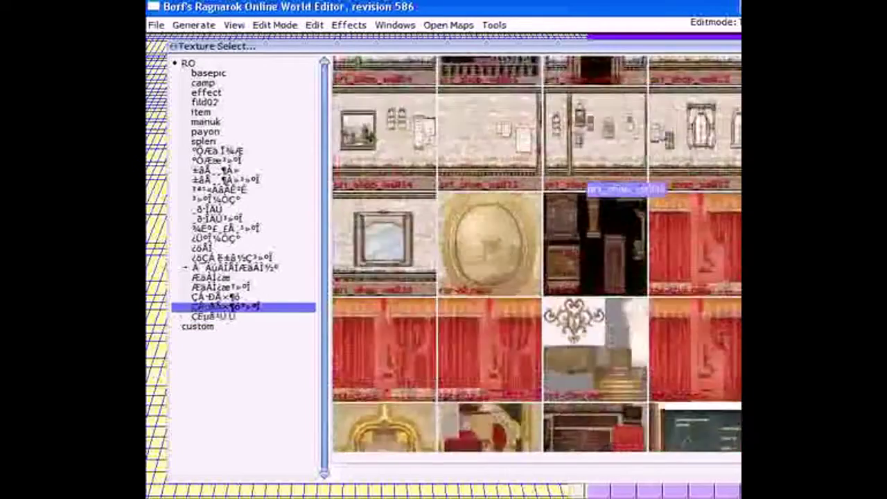
scroll(537, 253, "down", 5)
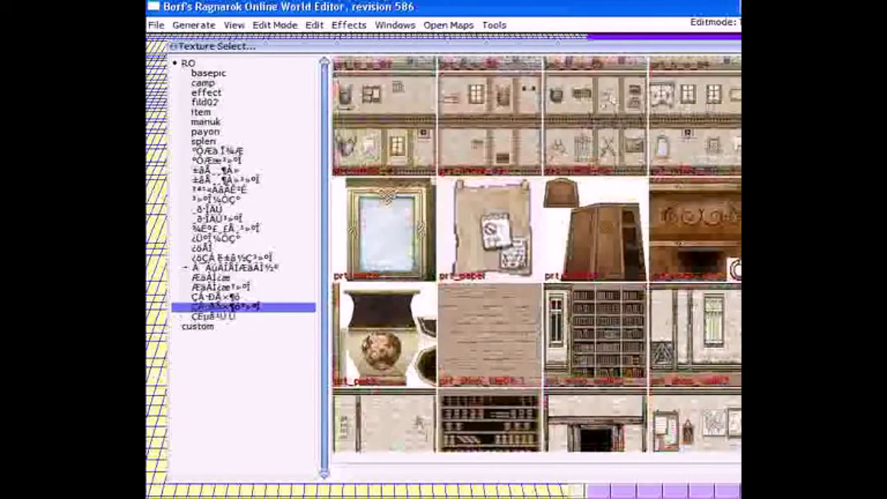
scroll(231, 306, "down", 5)
scroll(231, 306, "down", 5)
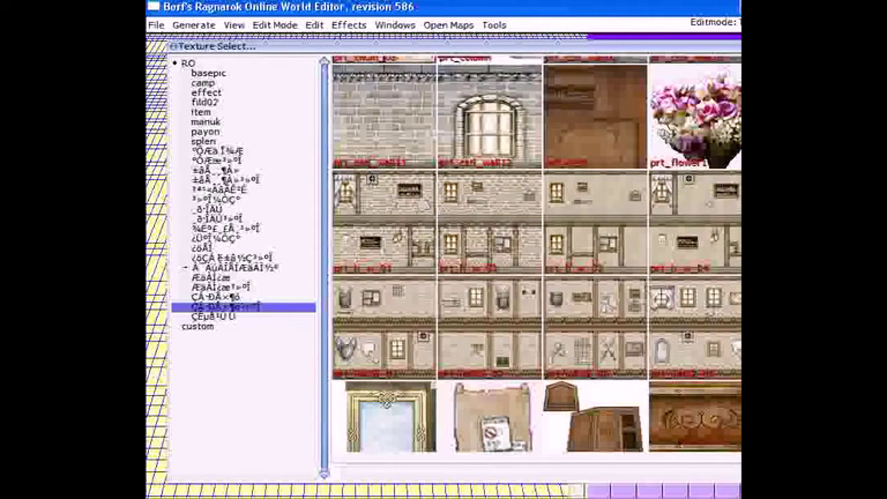
scroll(537, 254, "down", 12)
scroll(537, 254, "up", 6)
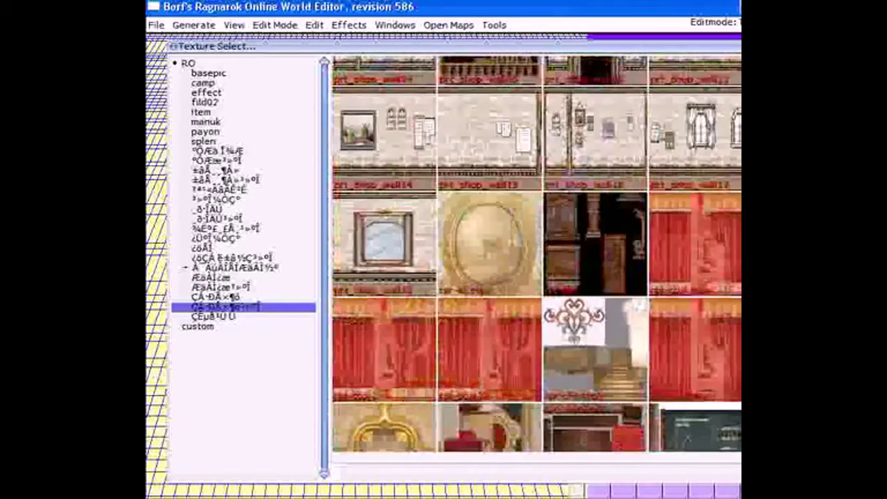
scroll(612, 219, "up", 3)
scroll(613, 219, "down", 9)
scroll(613, 219, "up", 11)
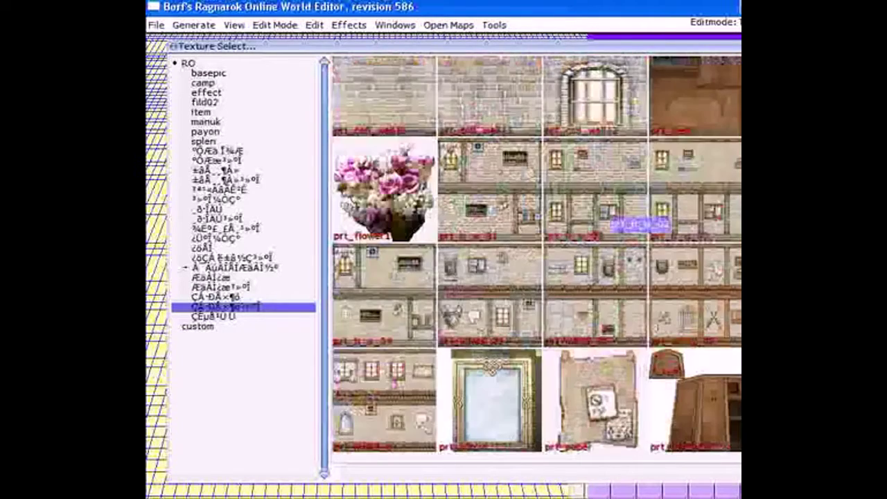
scroll(537, 255, "down", 3)
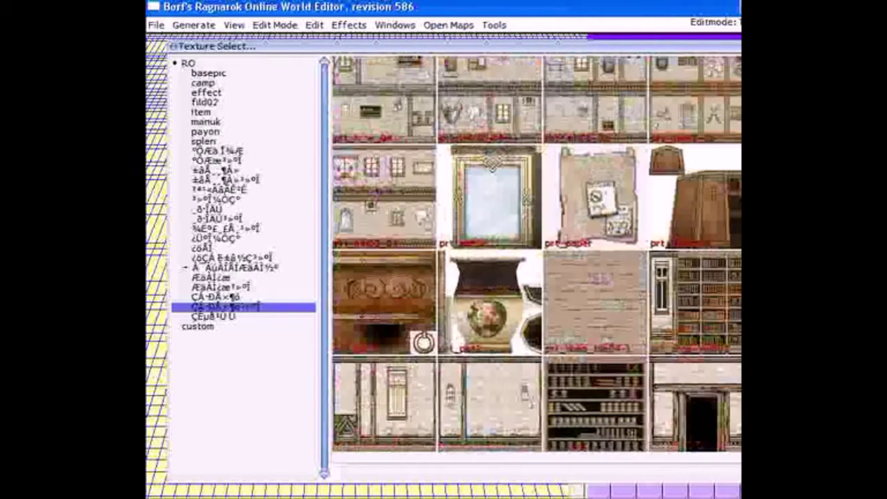
scroll(537, 254, "down", 7)
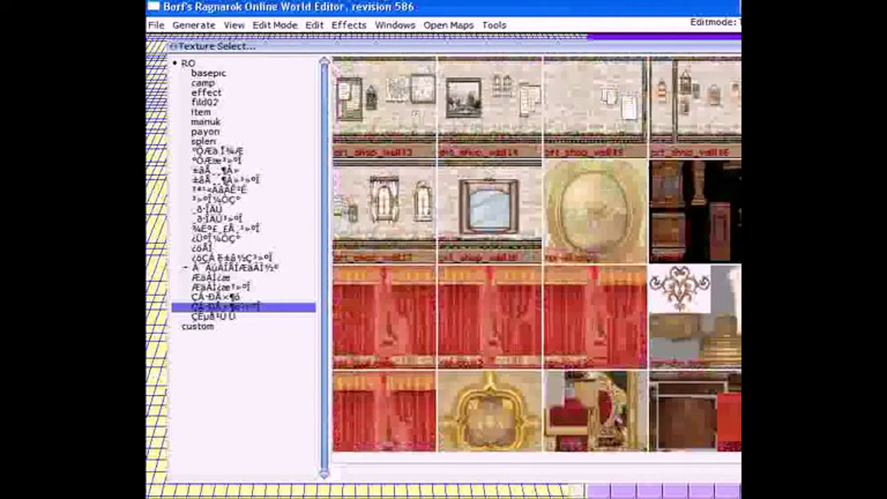
scroll(537, 255, "down", 3)
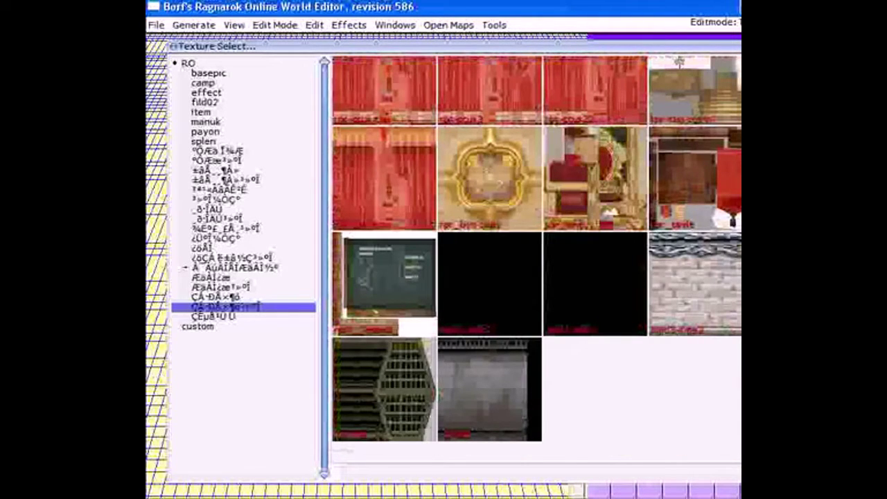
scroll(536, 255, "up", 3)
Examine the house and building textures in the RO subfolder just above the interior textures
left_click(232, 297)
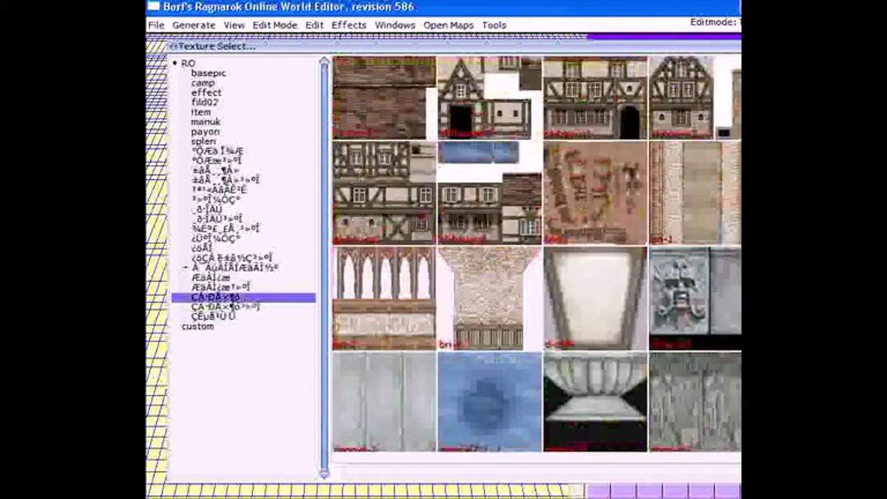
scroll(537, 255, "down", 5)
scroll(537, 255, "up", 5)
scroll(537, 255, "down", 8)
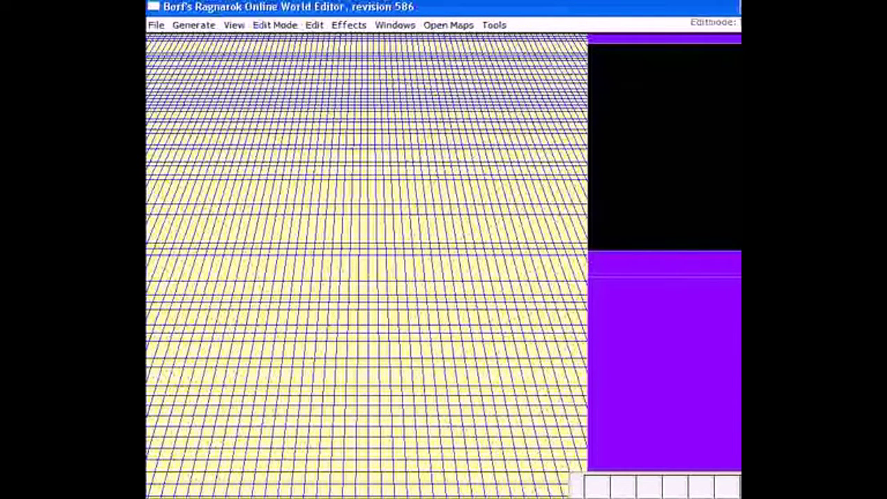
Load a plain leafy grass texture from the last RO subfolder and select the whole texture for painting
key("Return")
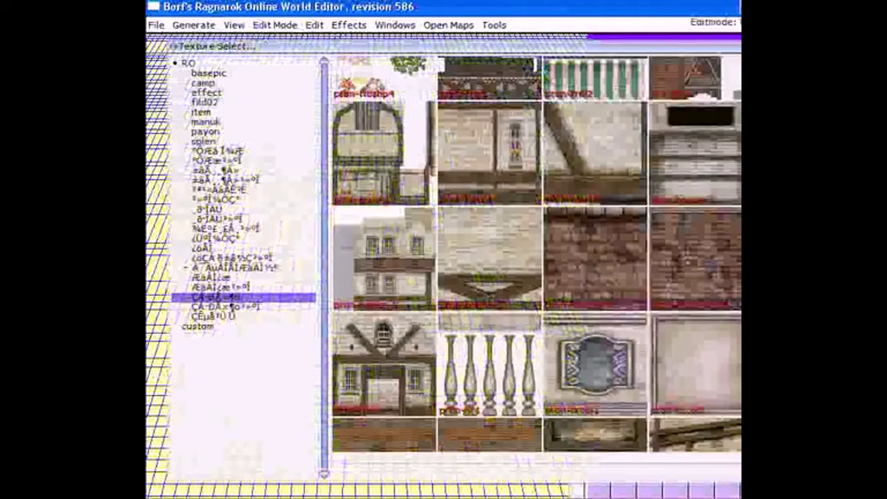
left_click(213, 317)
scroll(501, 143, "down", 12)
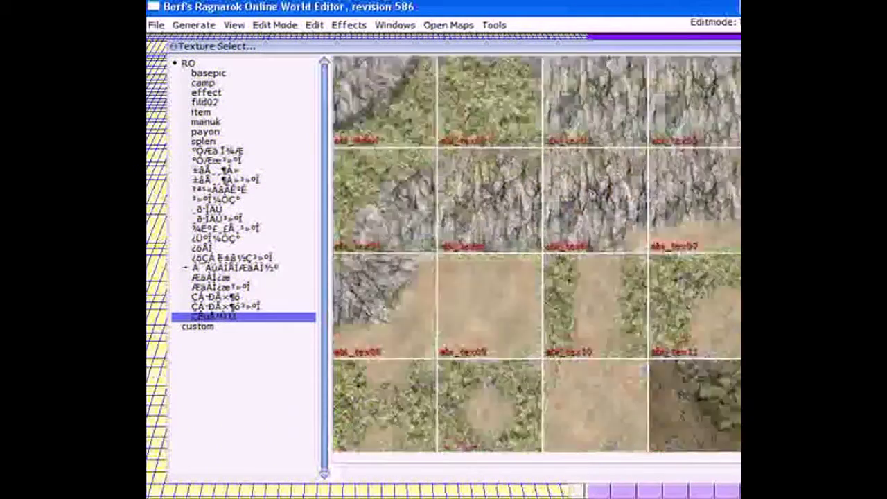
scroll(500, 145, "up", 10)
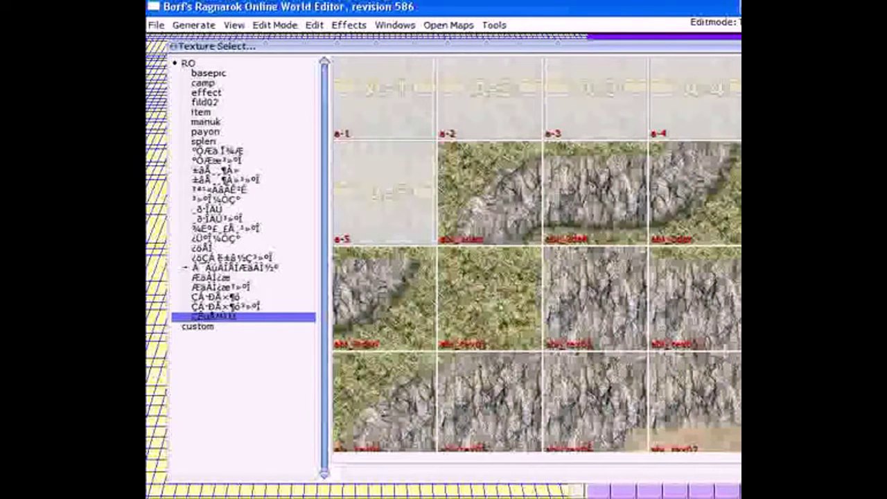
scroll(537, 255, "down", 6)
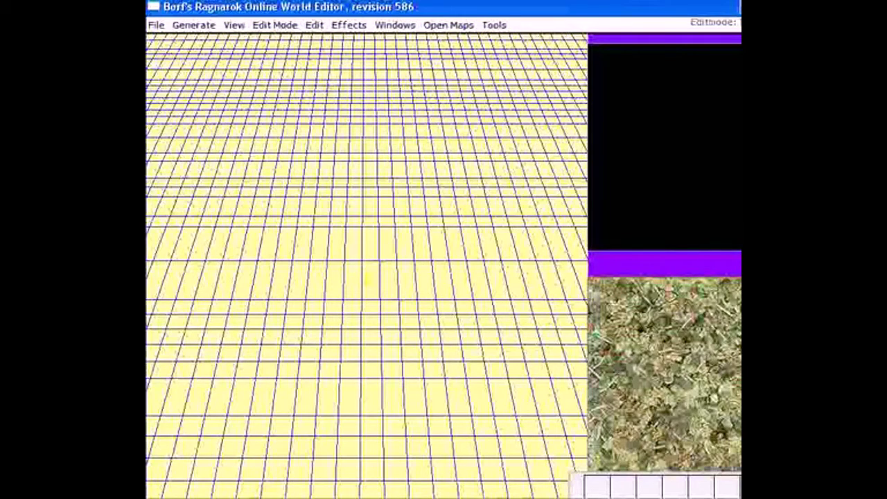
left_click(664, 374)
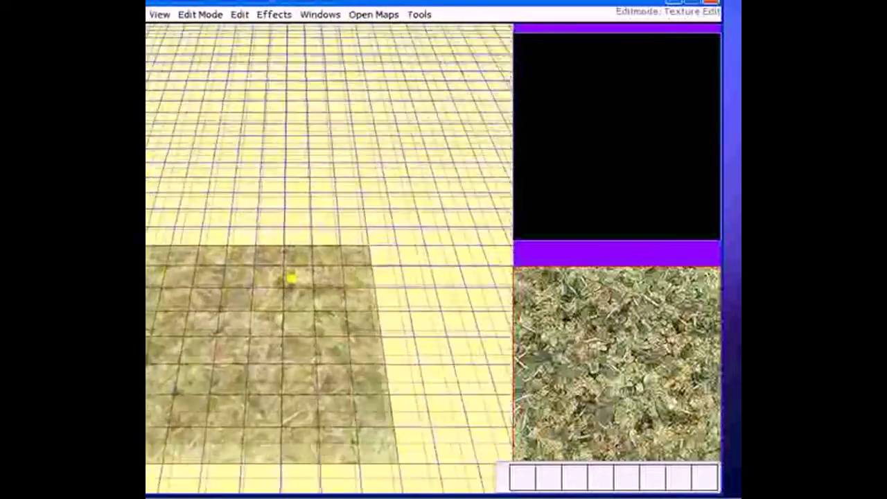
Reduce the grass texture brush over the empty terrain to cover 4 by 4 tiles
scroll(293, 285, "down", 1)
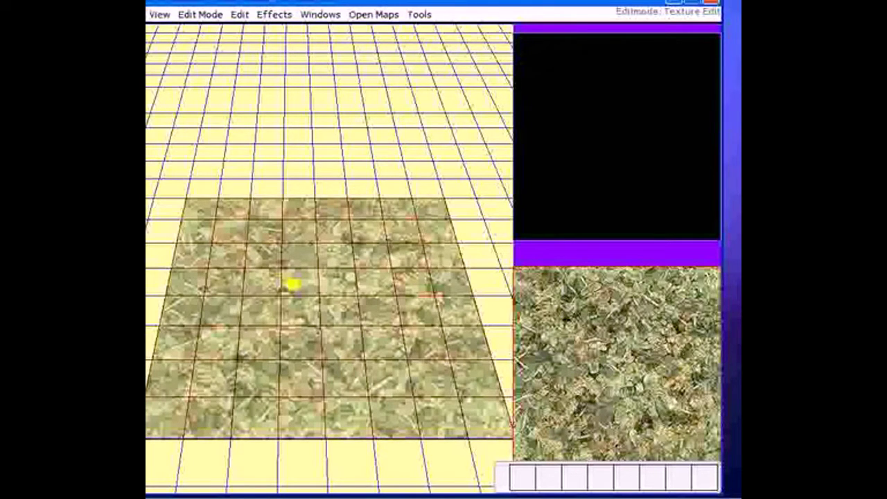
key("Up")
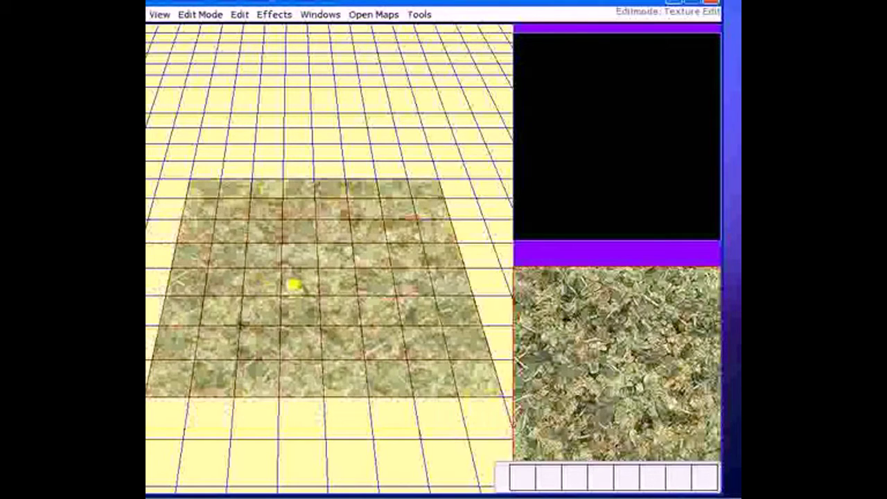
key("r")
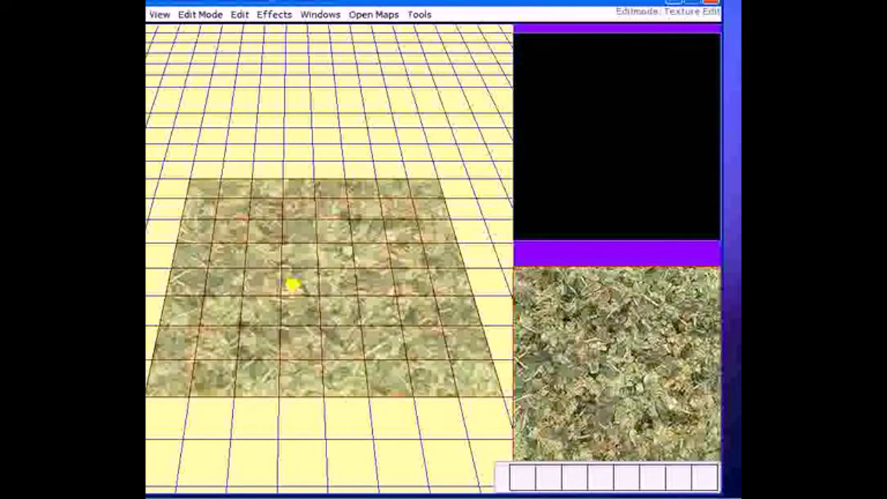
key("minus")
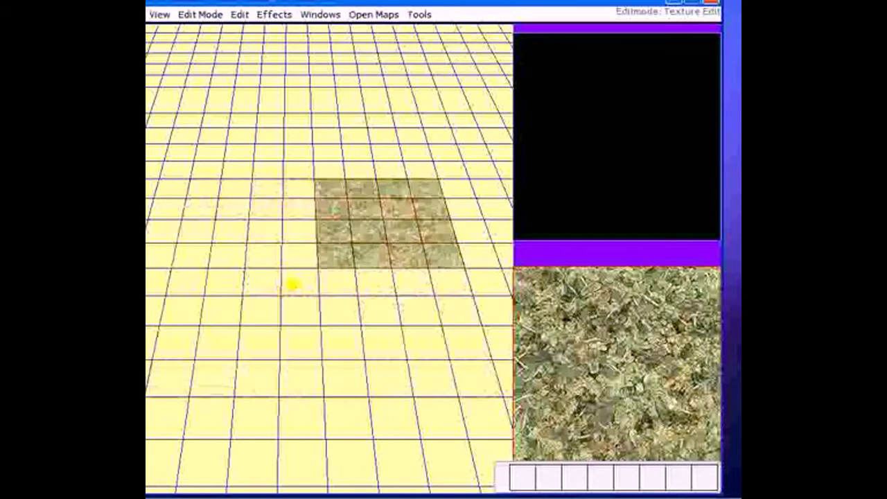
Try much larger coverage for the grass texture brush, and return it to 4 by 4 tiles
key("plus")
key("plus")
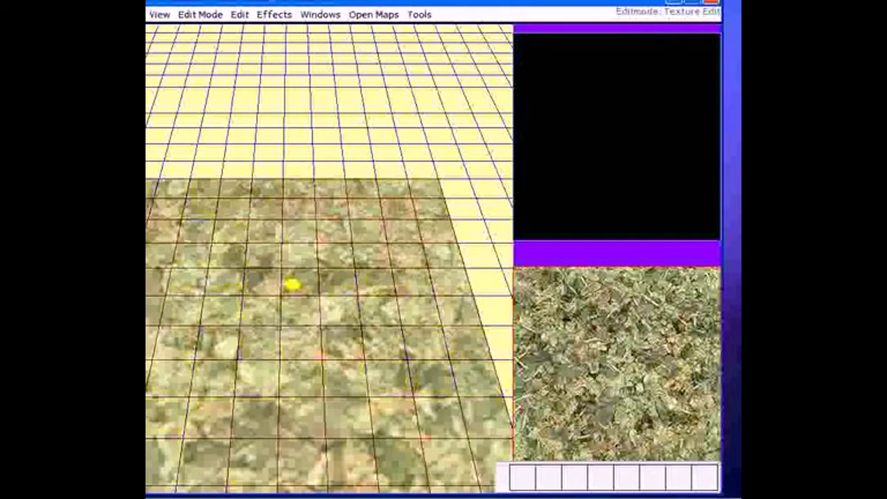
key("plus")
key("plus")
key("plus")
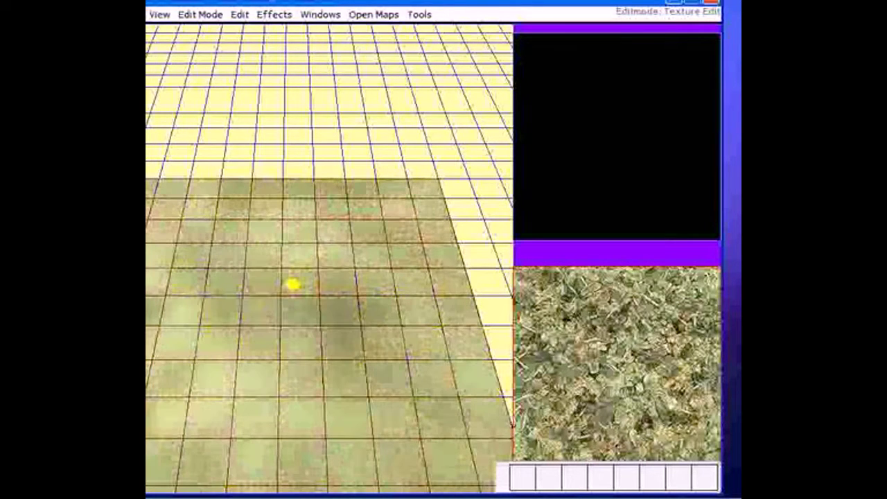
key("ctrl+z")
key("ctrl+z")
key("ctrl+z")
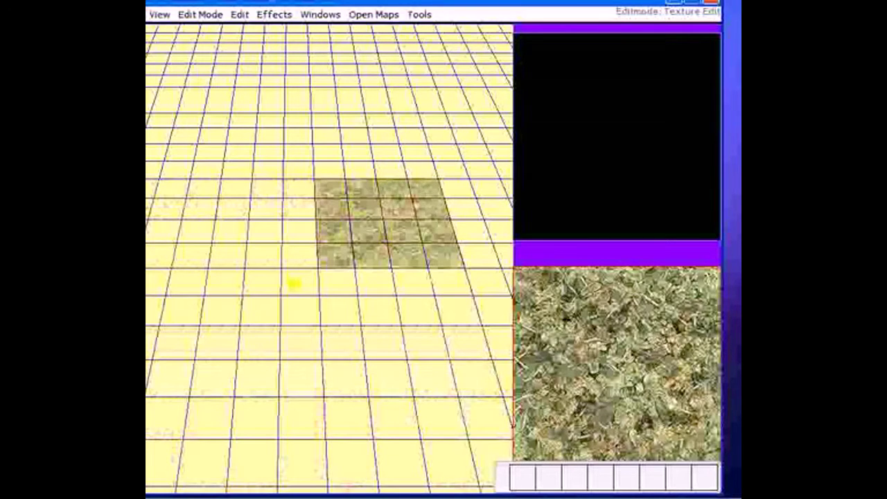
key("ctrl+z")
Paint four adjoining grass blocks of 4 by 4 tiles each, aligned edge to edge in a two-by-two arrangement
left_click(292, 283)
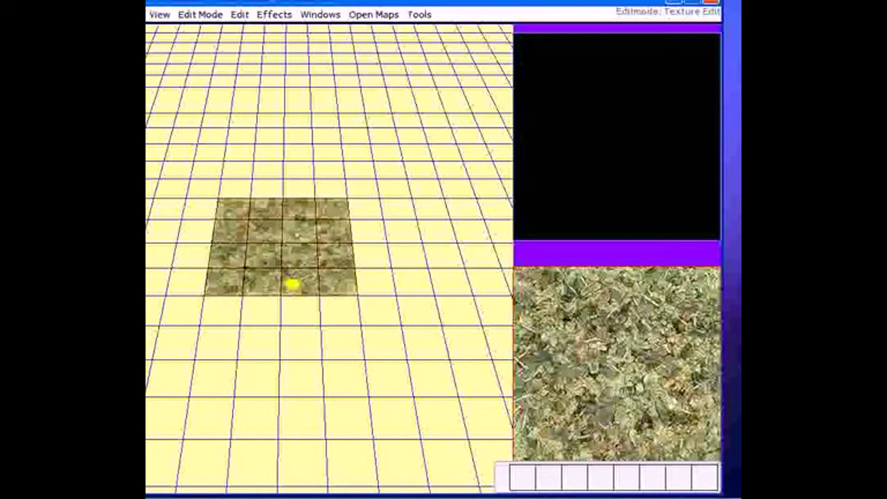
key("Up")
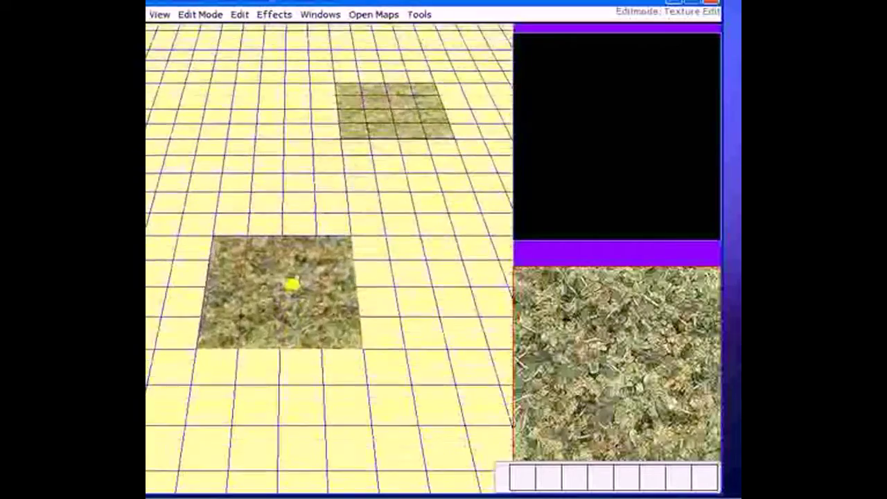
scroll(330, 257, "down", 10)
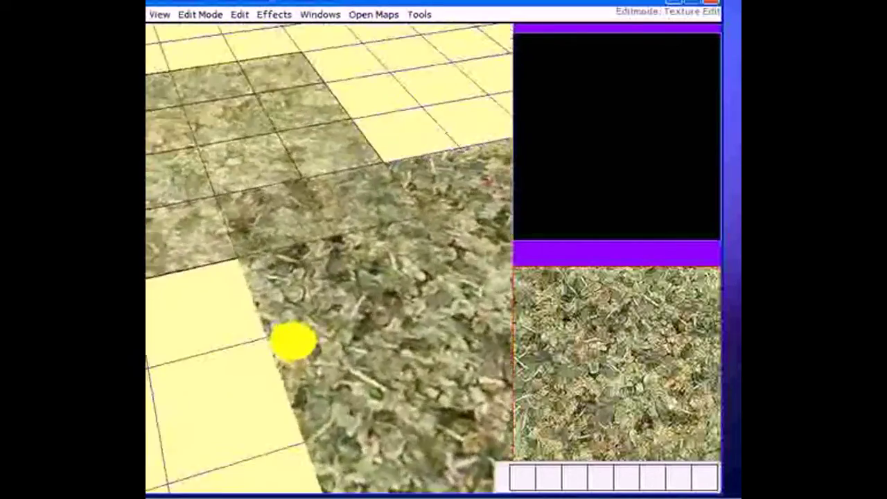
mouse_move(375, 97)
right_mouse_down()
mouse_move(347, 80)
mouse_move(378, 93)
mouse_move(366, 173)
right_mouse_up()
left_click(366, 248)
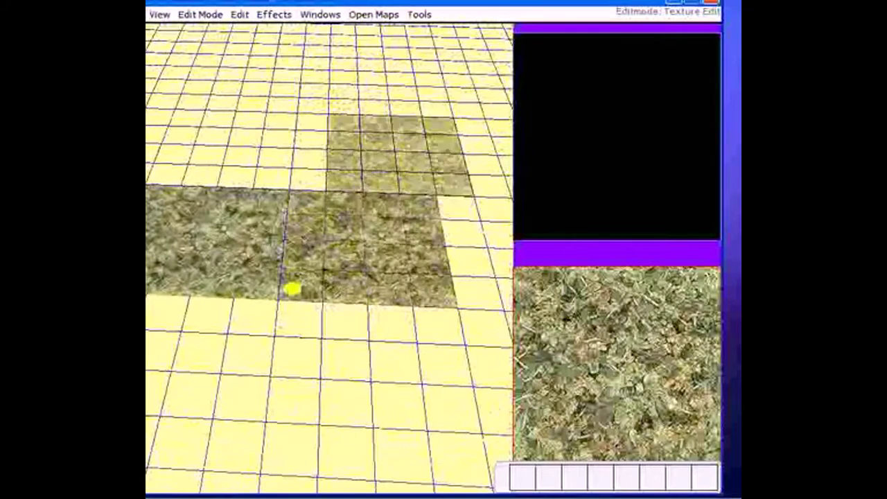
left_click(361, 152)
left_click(227, 147)
right_click_drag(364, 149, 366, 205)
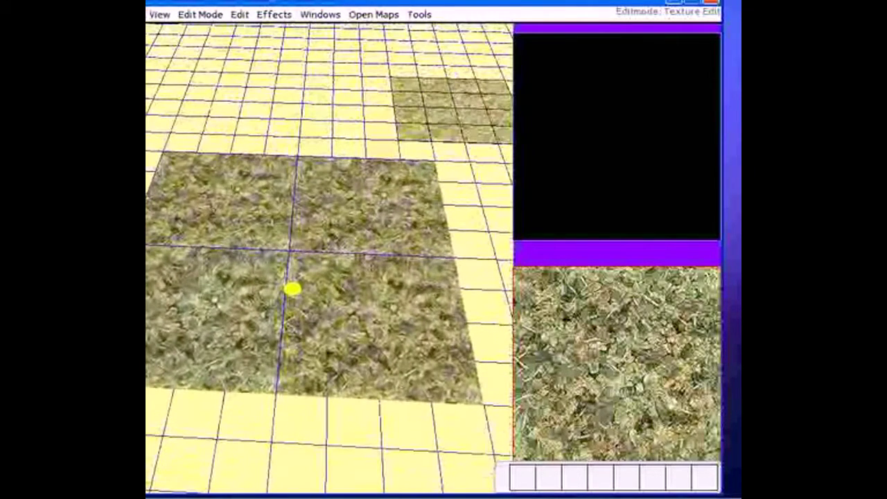
Undo the grass blocks painted after the first one and restore them
key("ctrl+z")
key("ctrl+z")
key("ctrl+z")
key("ctrl+z")
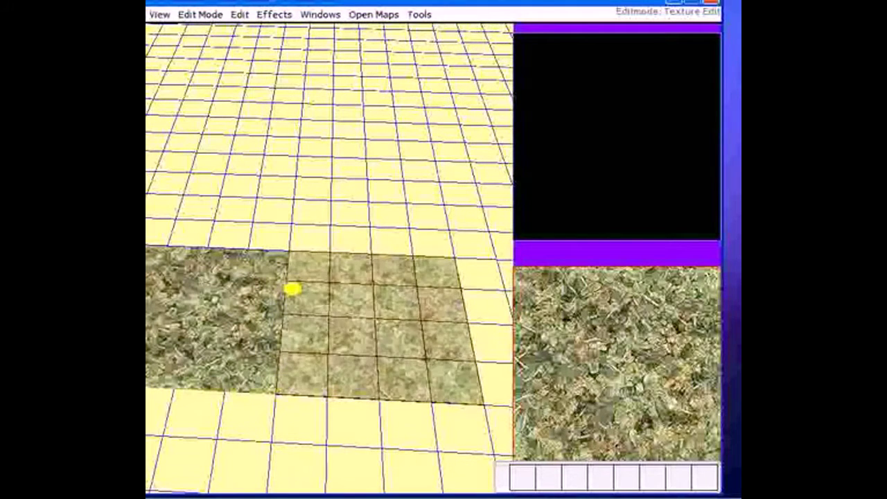
key("ctrl+y")
key("ctrl+y")
key("ctrl+y")
key("ctrl+y")
key("ctrl+y")
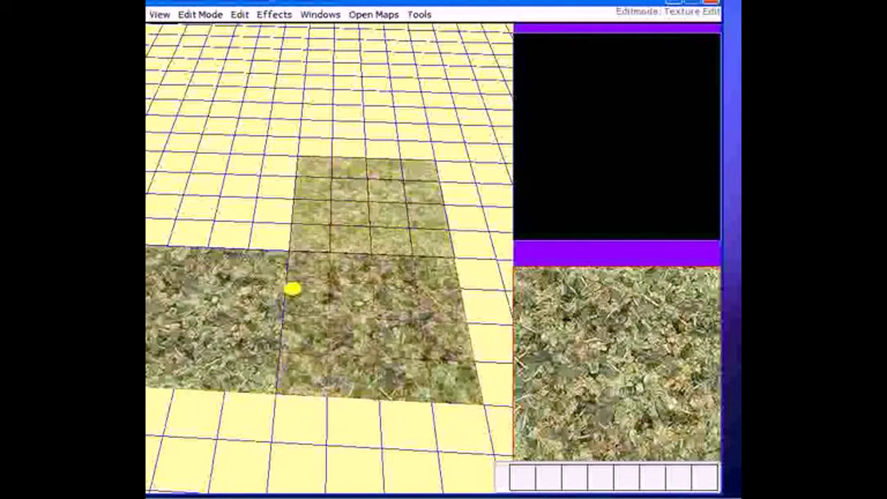
Paint a third row of 4-by-4-tile grass blocks and begin another column beside the painted area
left_click(242, 121)
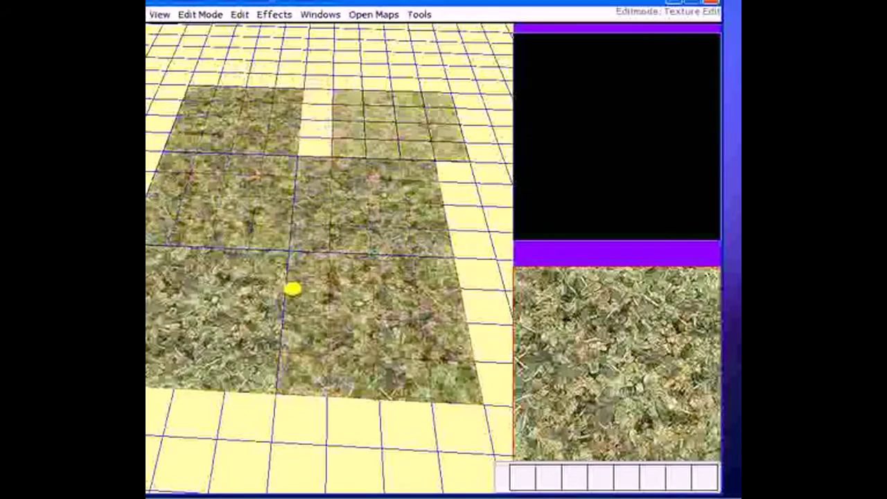
left_click(364, 123)
right_click_drag(364, 123, 272, 137)
key("ctrl+y")
key("ctrl+y")
key("ctrl+y")
key("ctrl+y")
key("ctrl+y")
key("ctrl+y")
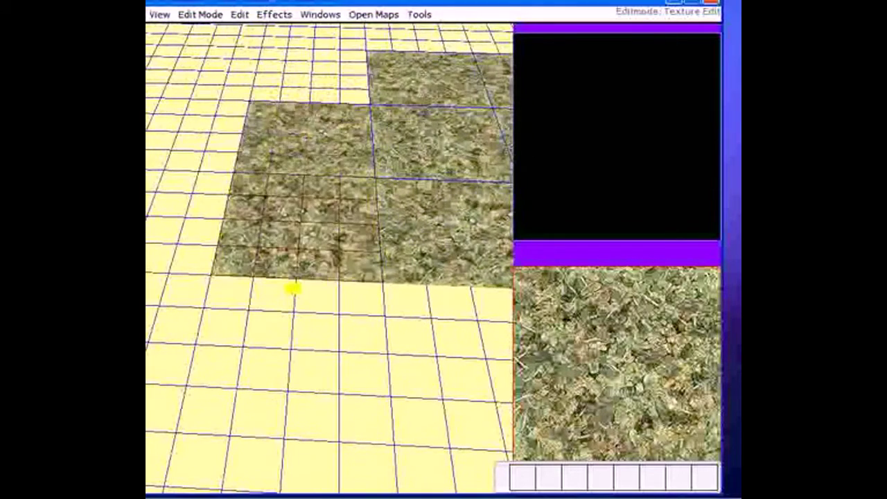
Fill out the grass field with more adjoining blocks until it is an even three rows deep
key("ctrl+y")
key("ctrl+y")
key("ctrl+y")
key("ctrl+y")
key("ctrl+y")
key("ctrl+y")
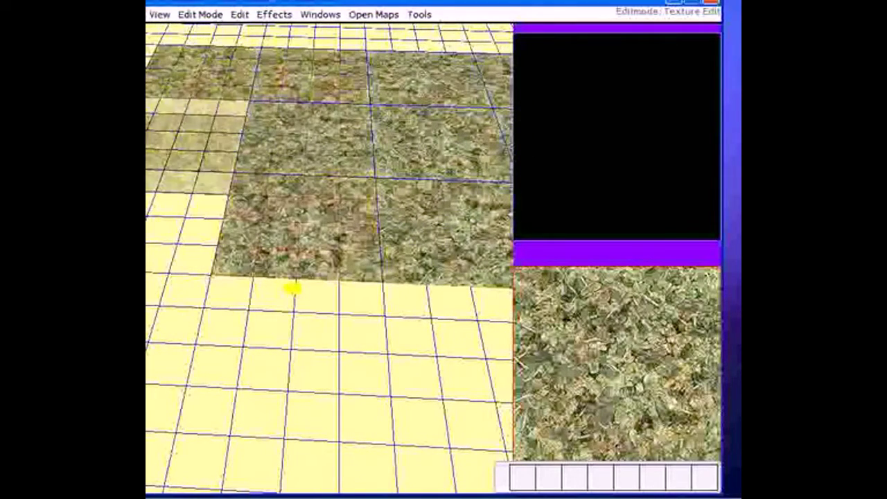
key("Right")
key("Down")
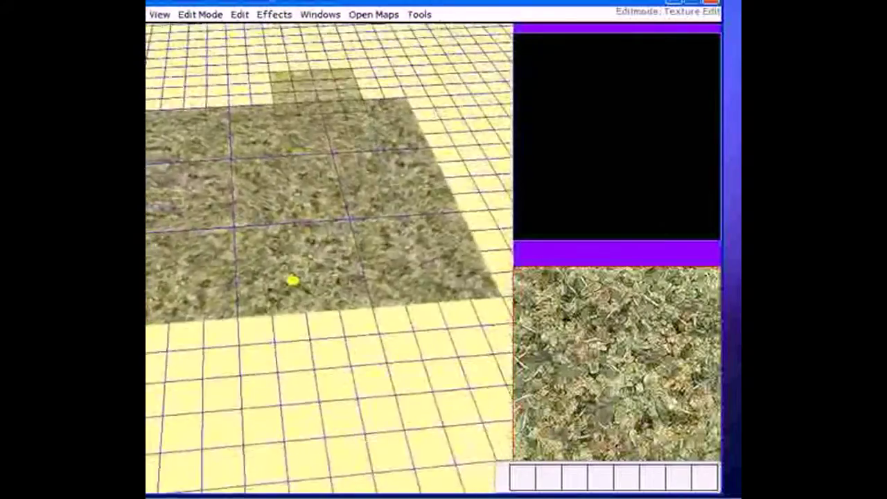
key("Left")
key("Left")
key("Up")
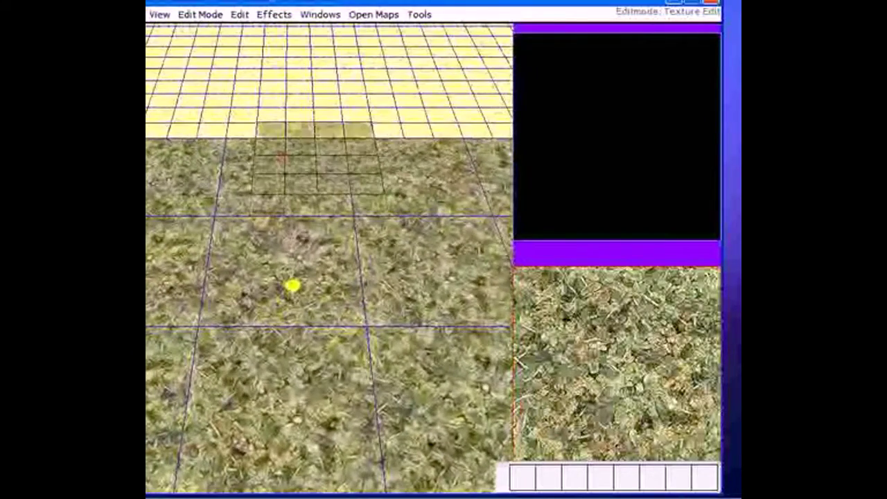
Select only the upper-left quarter of the grass texture and paint it over a 4-by-4-tile block beside the grass field
left_click_drag(524, 278, 604, 358)
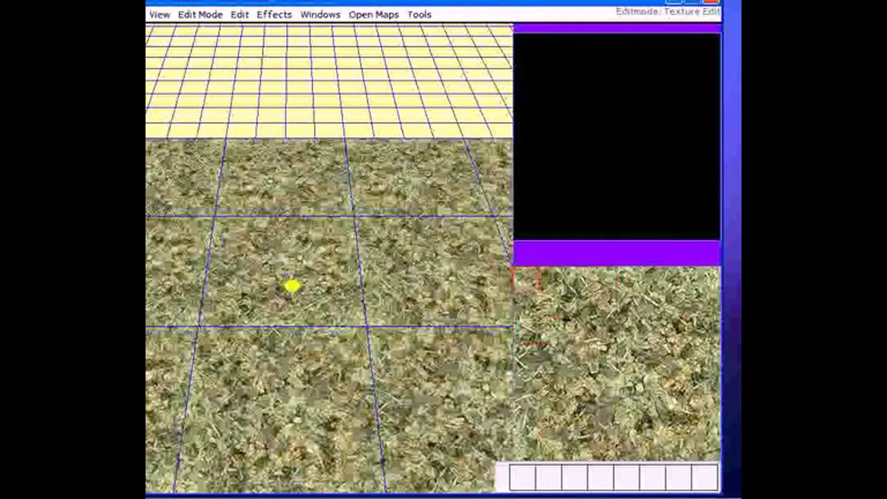
key("Left")
key("Up")
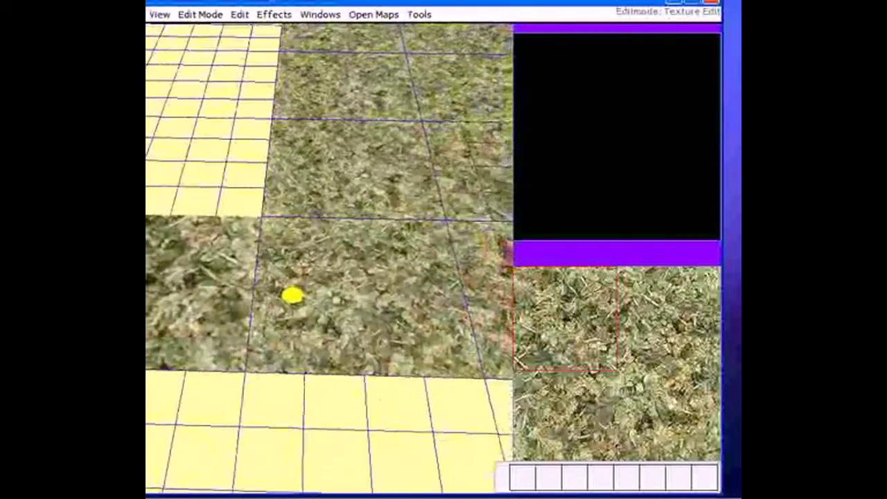
mouse_move(371, 291)
right_mouse_down("shift")
mouse_move(386, 348)
mouse_move(201, 222)
right_mouse_up("shift")
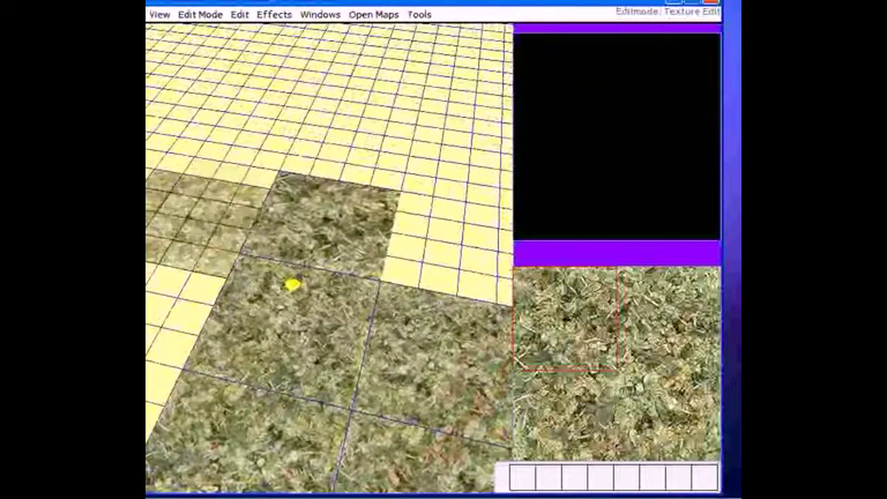
key("ctrl+y")
key("ctrl+y")
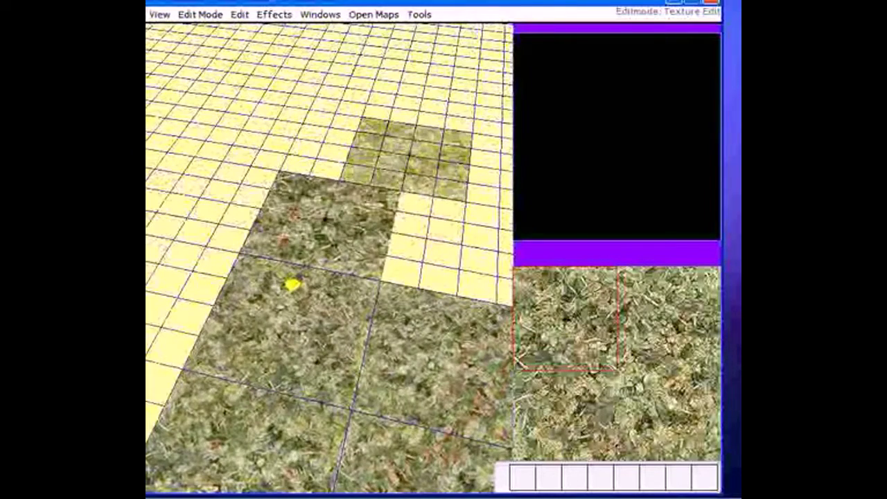
Reduce the brush to 2 by 2 tiles and fill the area beside the grass field with quarter-texture blocks
key("KP_Subtract")
key("KP_Subtract")
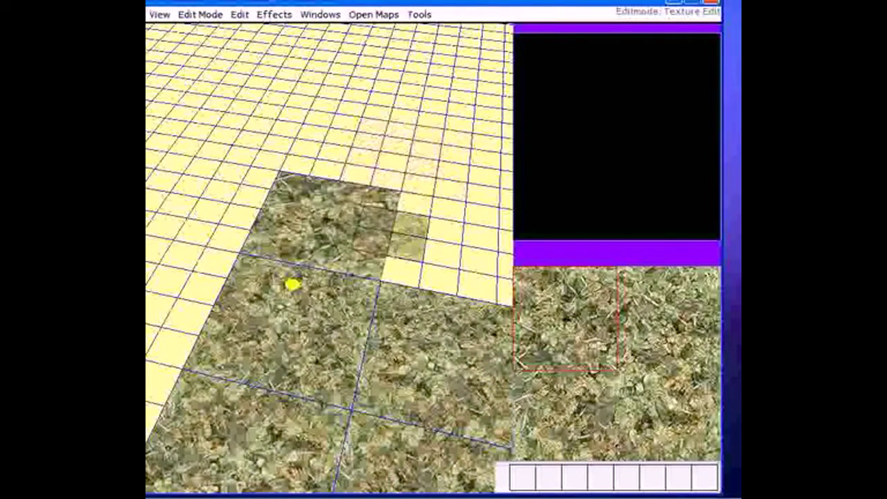
mouse_move(390, 232)
right_mouse_down("shift")
mouse_move(406, 219)
mouse_move(376, 182)
mouse_move(392, 235)
mouse_move(357, 246)
mouse_move(350, 267)
right_mouse_up("shift")
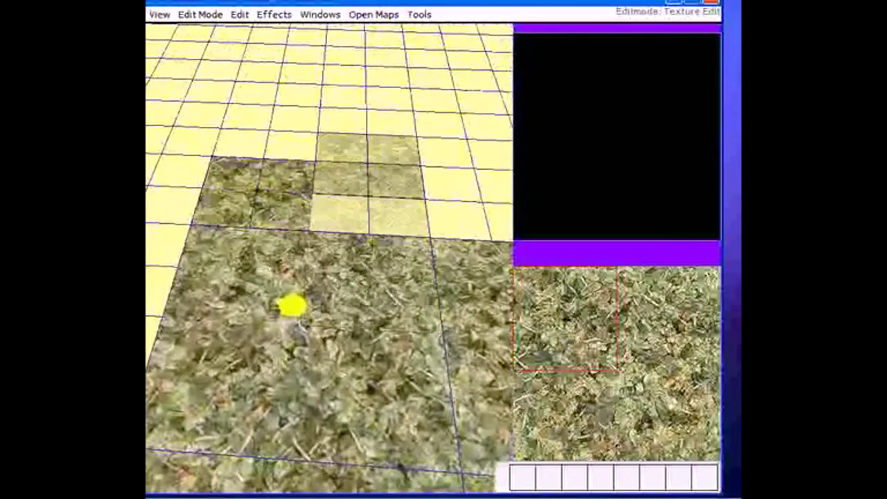
mouse_move(311, 166)
right_mouse_down("shift")
mouse_move(370, 198)
mouse_move(380, 213)
mouse_move(471, 143)
mouse_move(361, 173)
mouse_move(315, 220)
mouse_move(308, 213)
right_mouse_up("shift")
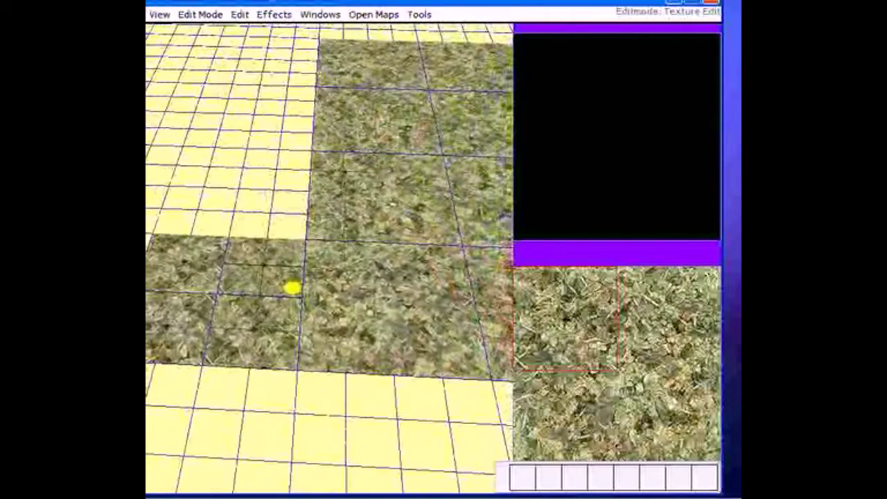
Undo the quarter-texture grass blocks painted beside the field
key("ctrl+z")
key("ctrl+z")
key("ctrl+z")
key("ctrl+z")
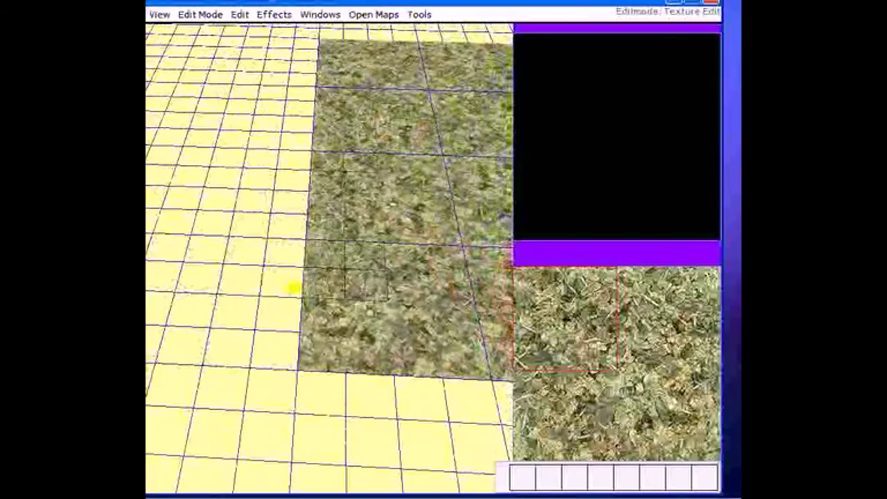
Switch to the dirt path textures and select the whole straight path texture for painting at the grass field's far corner
right_click_drag(346, 322, 292, 271, "shift")
mouse_move(296, 232)
right_mouse_down("shift")
mouse_move(299, 281)
mouse_move(381, 147)
mouse_move(344, 170)
mouse_move(340, 155)
right_mouse_up("shift")
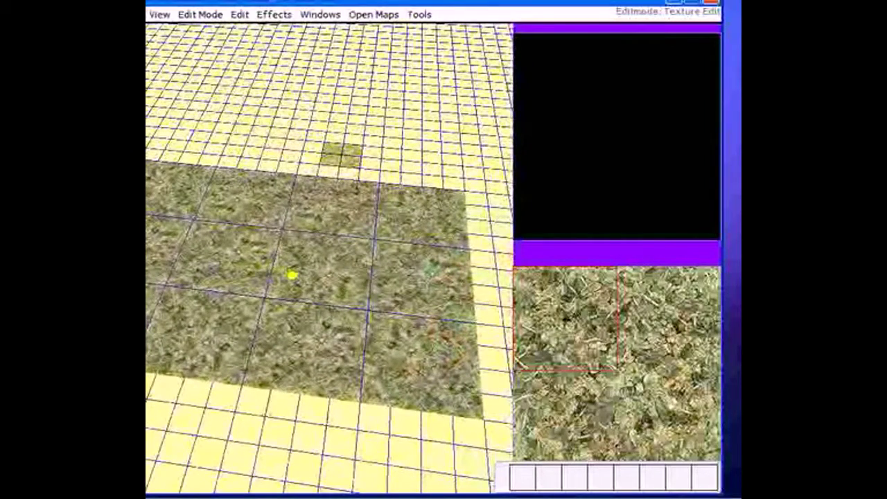
key("bracketright")
key("bracketright")
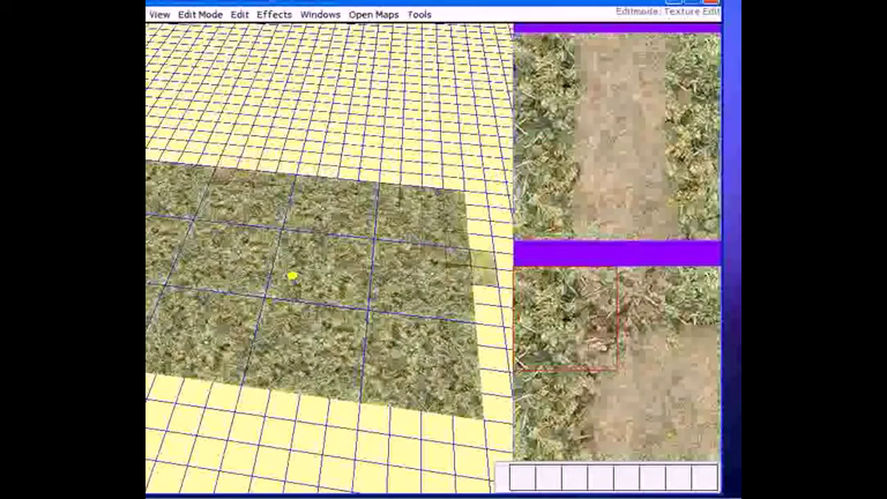
left_click_drag(521, 41, 713, 233)
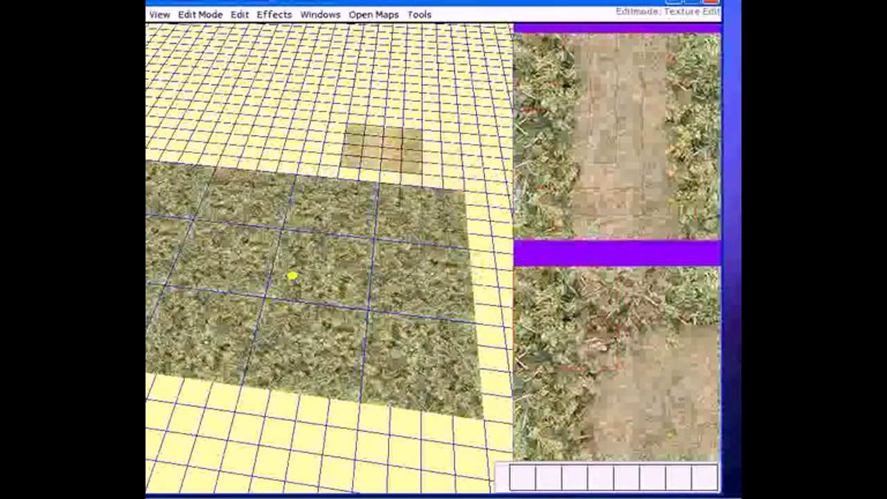
mouse_move(383, 150)
right_mouse_down()
mouse_move(374, 194)
mouse_move(422, 224)
right_mouse_up()
scroll(363, 257, "up", 2)
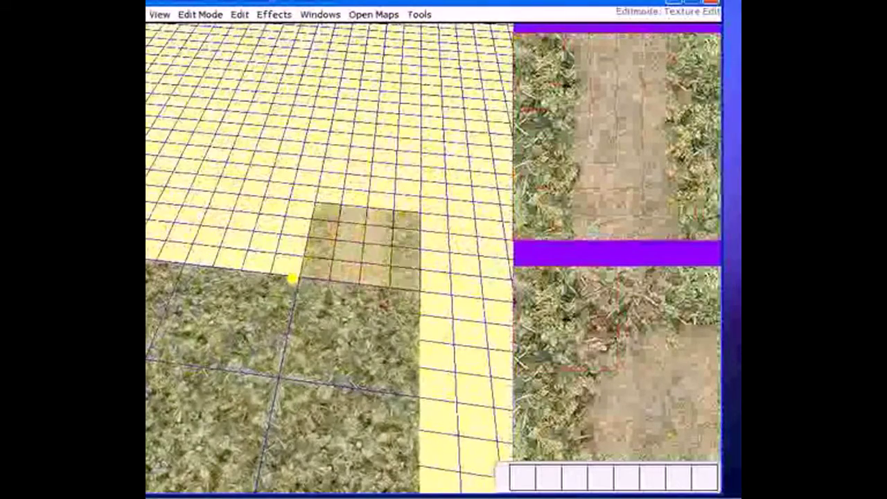
Paint straight dirt path blocks end to end, leading away from the far corner of the grass field
left_click(363, 246)
right_click_drag(375, 104, 374, 163)
left_click(362, 227)
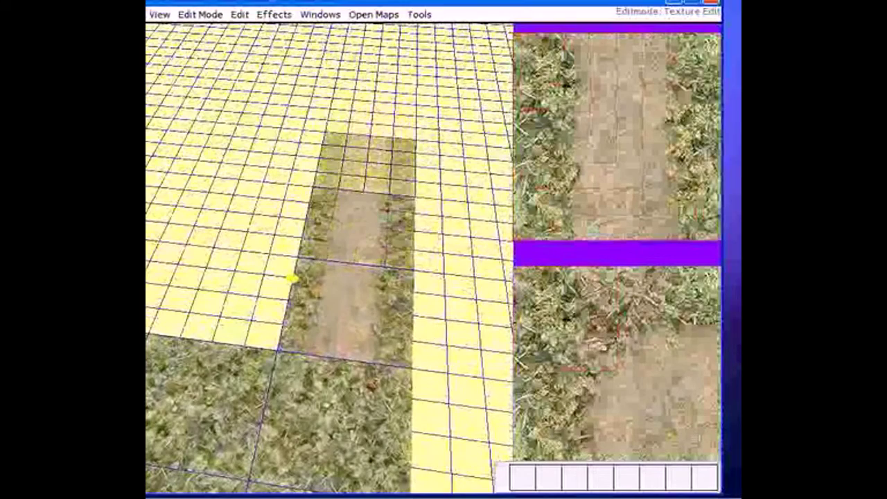
key("Up")
key("Up")
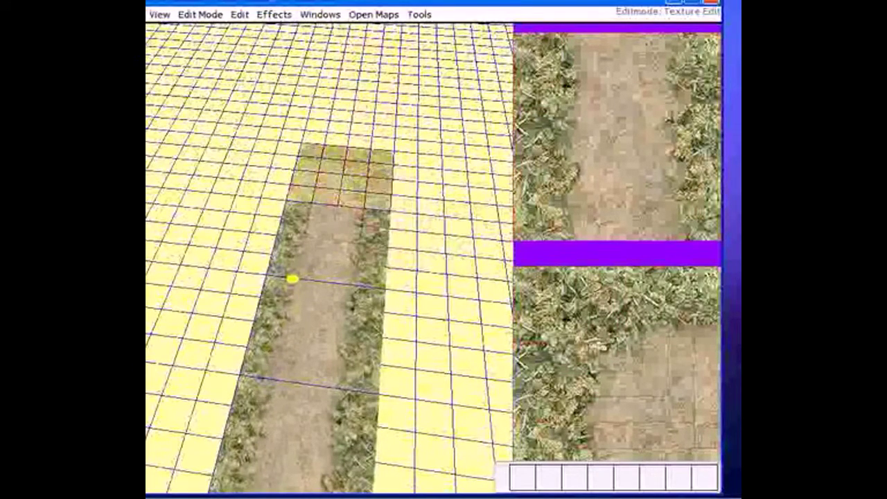
Place the path corner texture at the path's end and continue sideways with the straight path texture rotated to match
left_click(340, 177)
right_click_drag(409, 123, 385, 146)
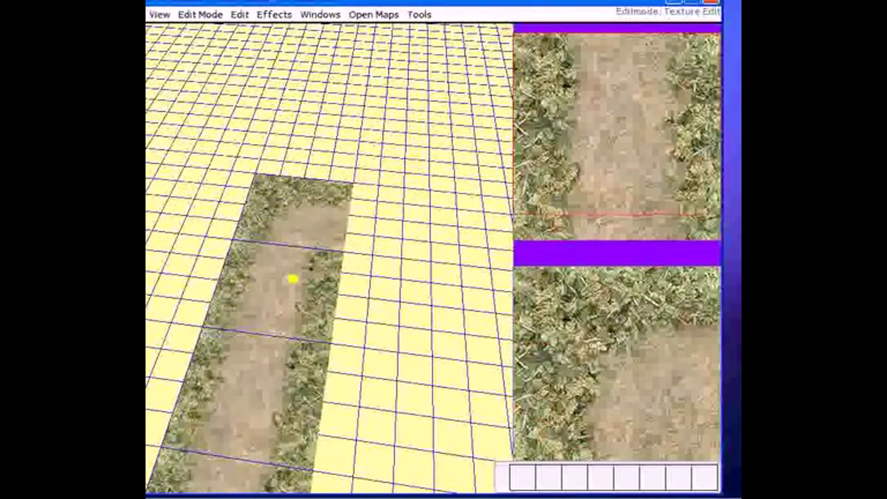
key("Right")
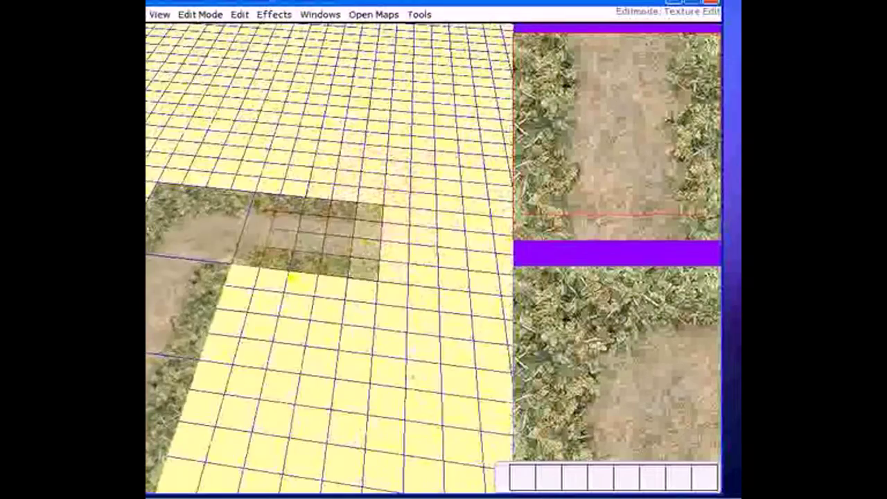
Rotate and flip the straight path texture preview beside the path bend to examine its possible orientations
right_click_drag(322, 235, 440, 226)
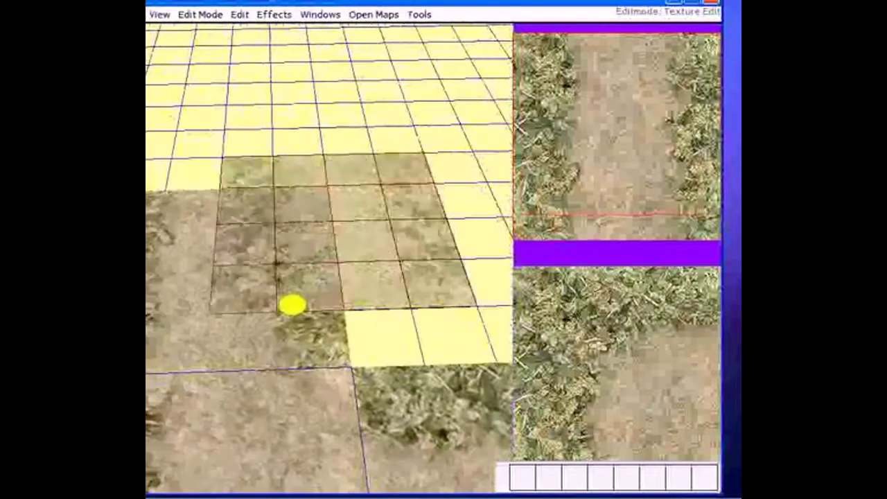
scroll(334, 197, "down", 1)
key("Right")
key("Right")
key("Right")
key("Right")
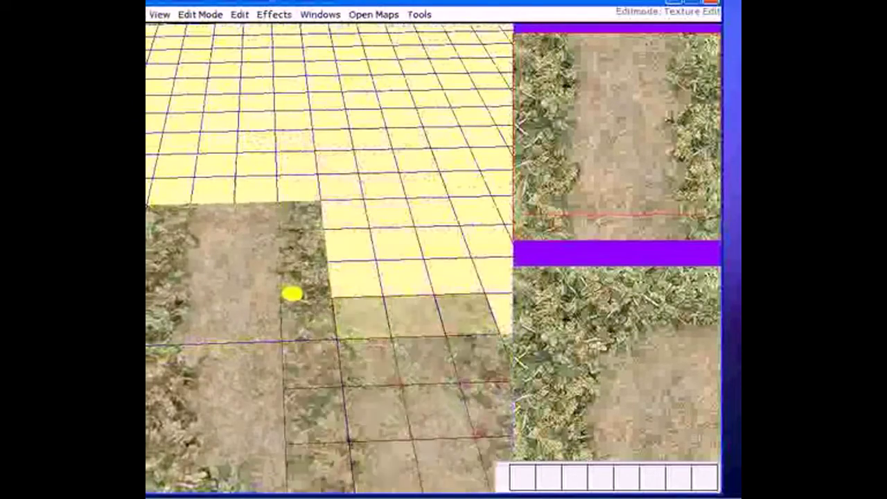
key("Up")
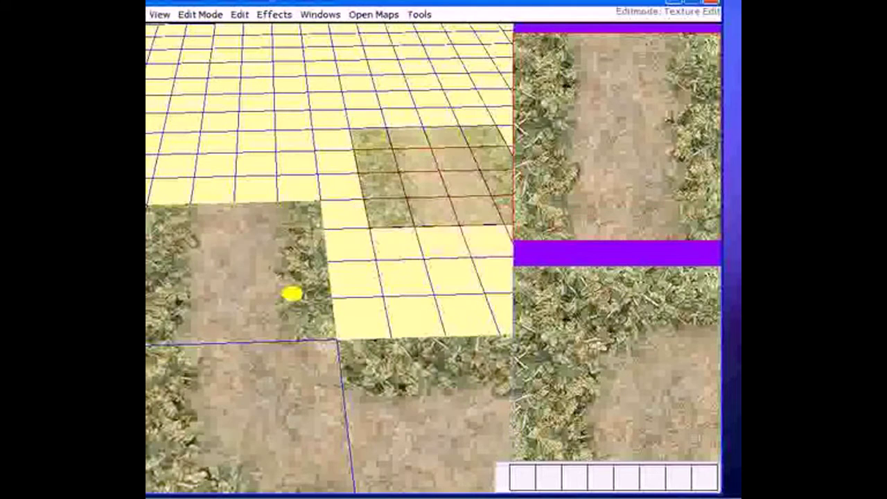
key("Down")
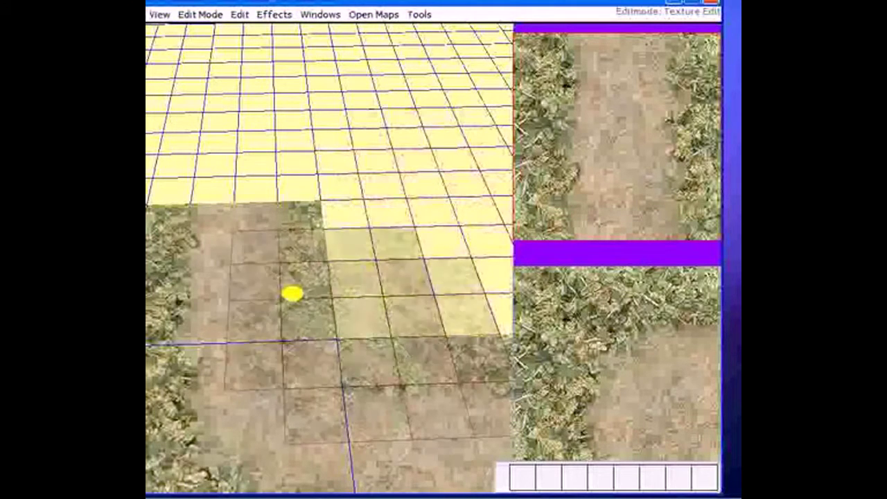
key("Left")
key("Right")
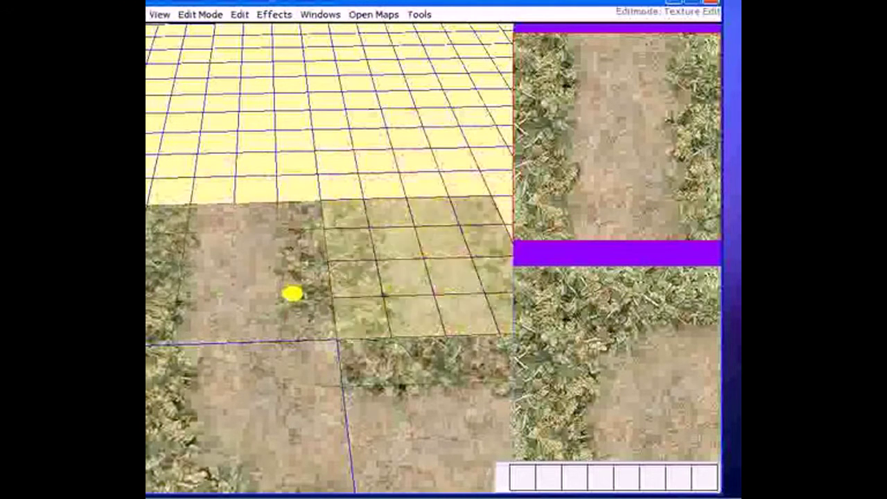
key("Left")
key("Down")
key("Left")
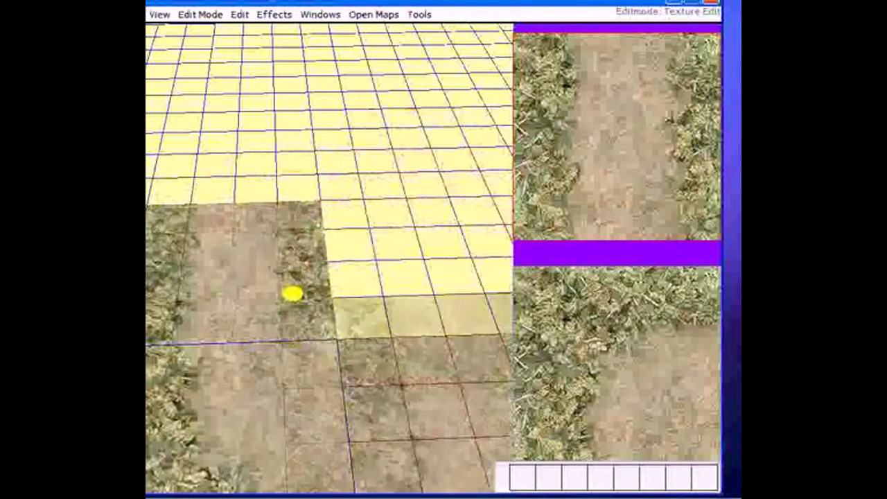
key("Right")
key("Down")
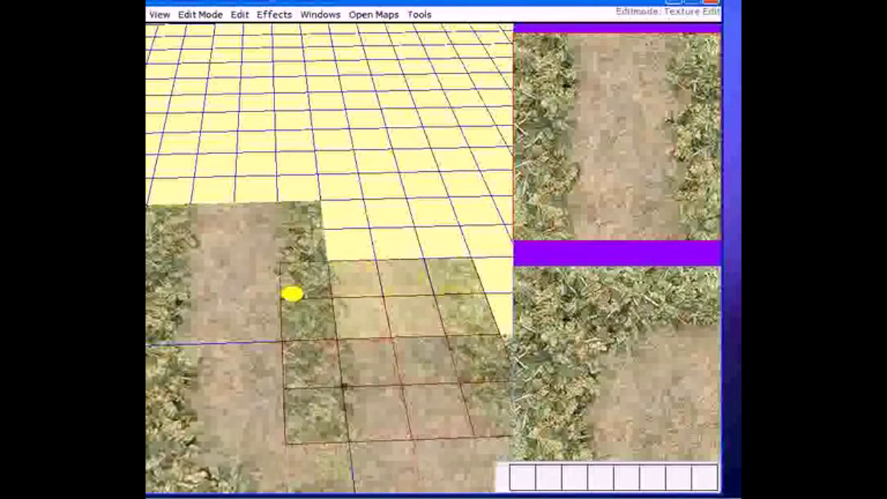
Fill the inner corner tile of the path bend with a single-tile piece of the corner texture
right_click_drag(381, 239, 367, 239, "shift")
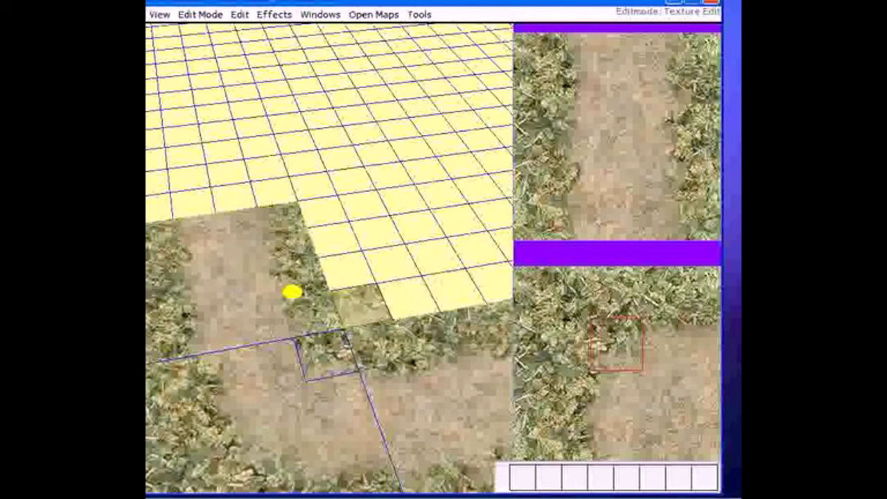
middle_click_drag(441, 192, 407, 179)
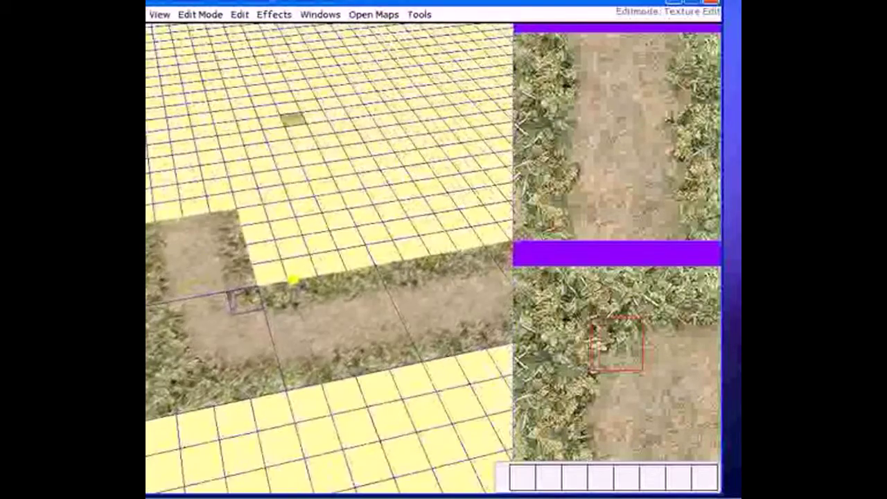
Switch to the grass texture, select all of it and paint adjoining full grass blocks alongside the dirt path
key("[")
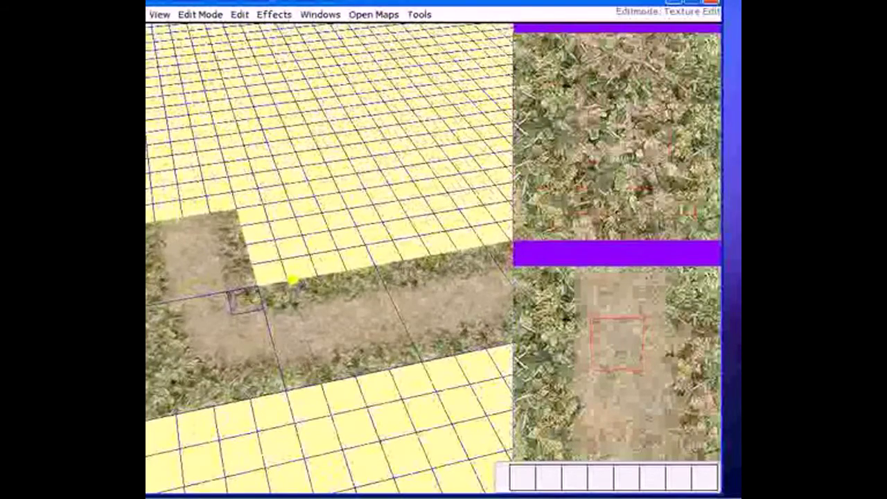
right_click_drag(408, 169, 297, 254)
left_click(296, 254)
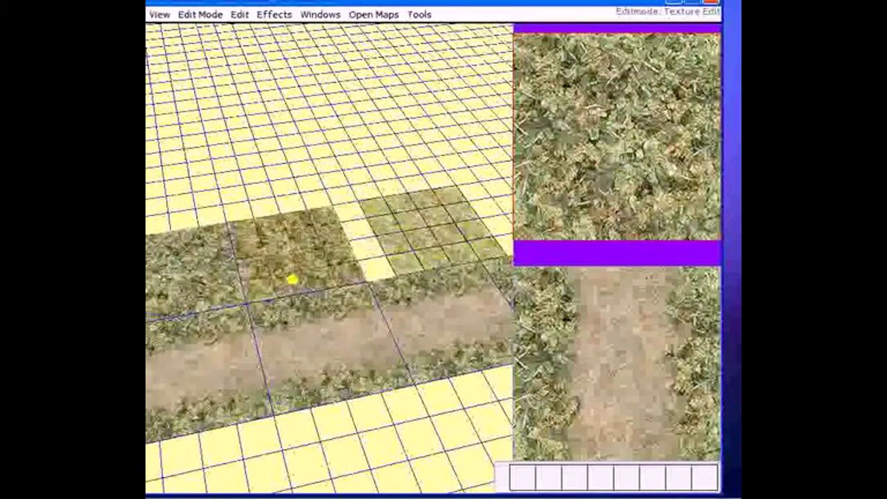
left_click(430, 235)
right_click_drag(459, 154, 232, 278)
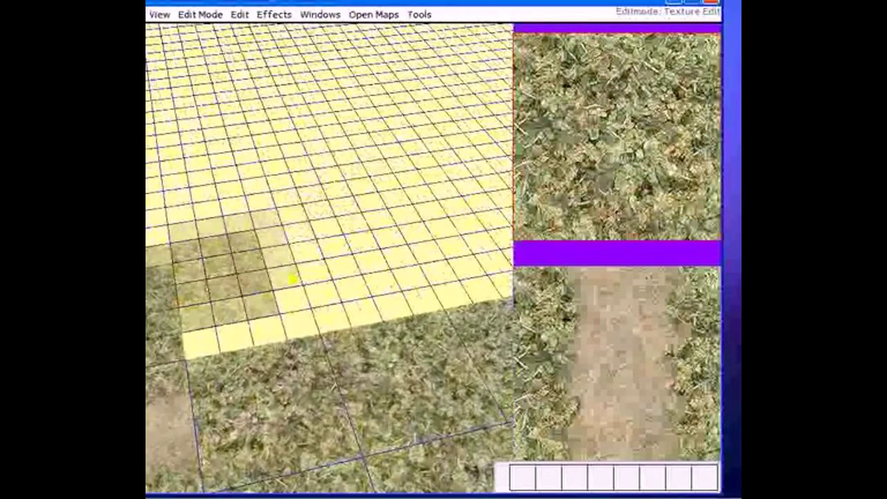
left_click(237, 294)
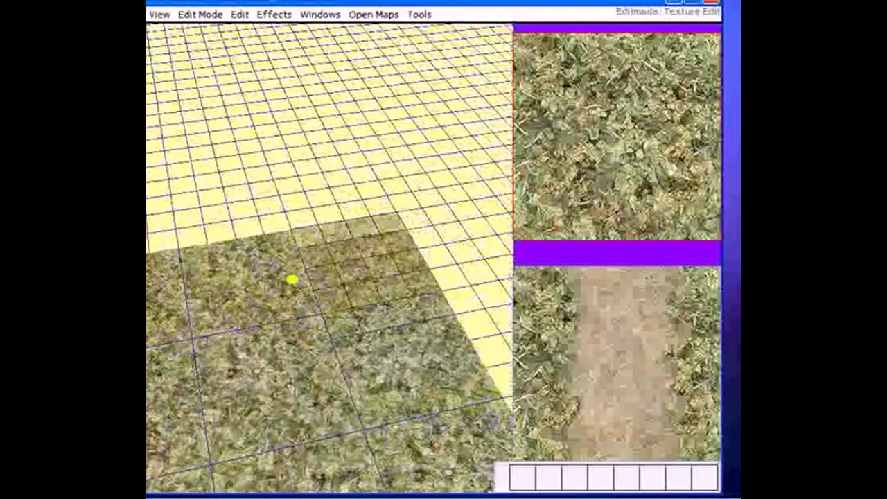
mouse_move(292, 280)
right_mouse_down()
mouse_move(347, 263)
mouse_move(419, 312)
mouse_move(357, 277)
right_mouse_up()
Switch to object editing, open the model library and show the models of one of its categories
right_click_drag(333, 71, 433, 152)
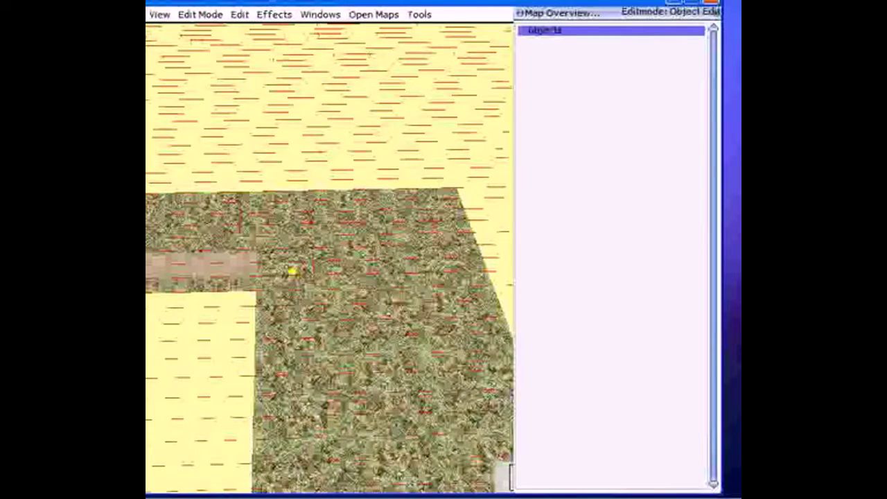
scroll(293, 273, "up", 3)
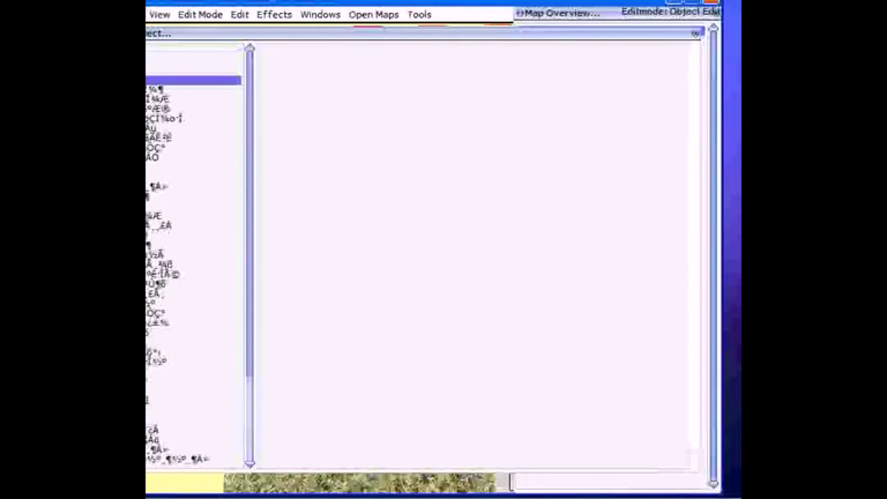
left_click(166, 90)
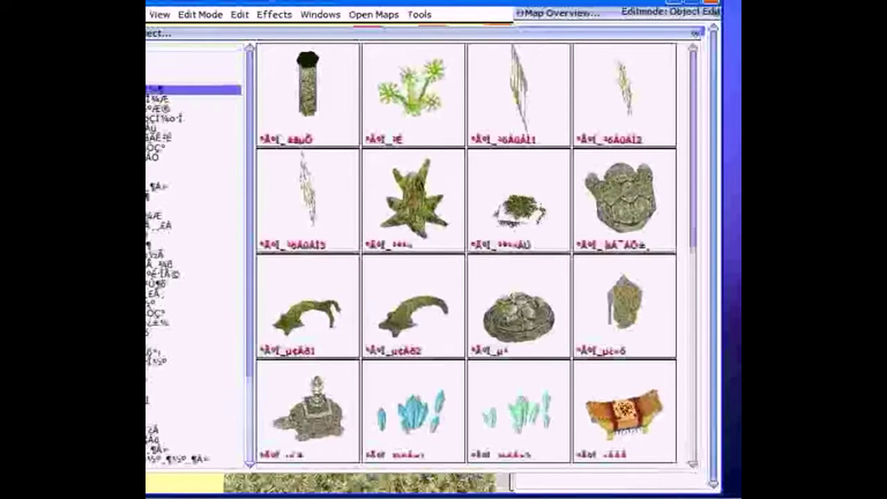
Browse the model categories to examine the props, buildings and castle pieces available for placing
scroll(630, 173, "down", 5)
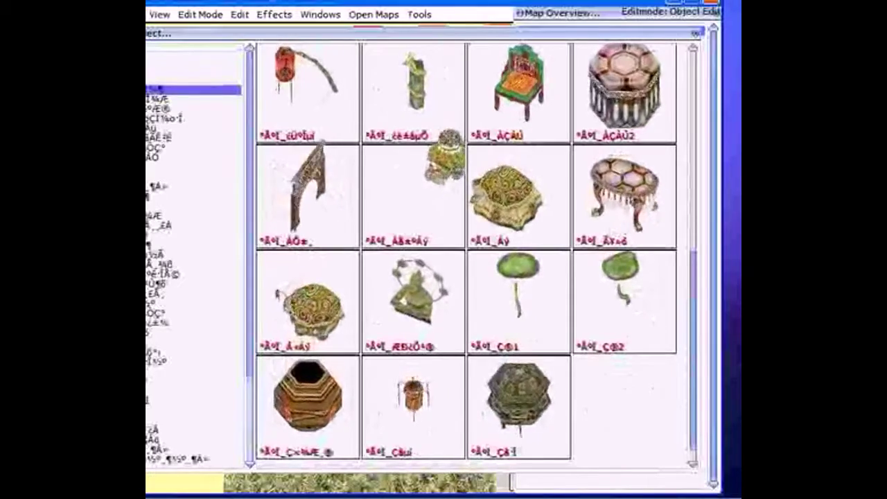
scroll(582, 173, "up", 5)
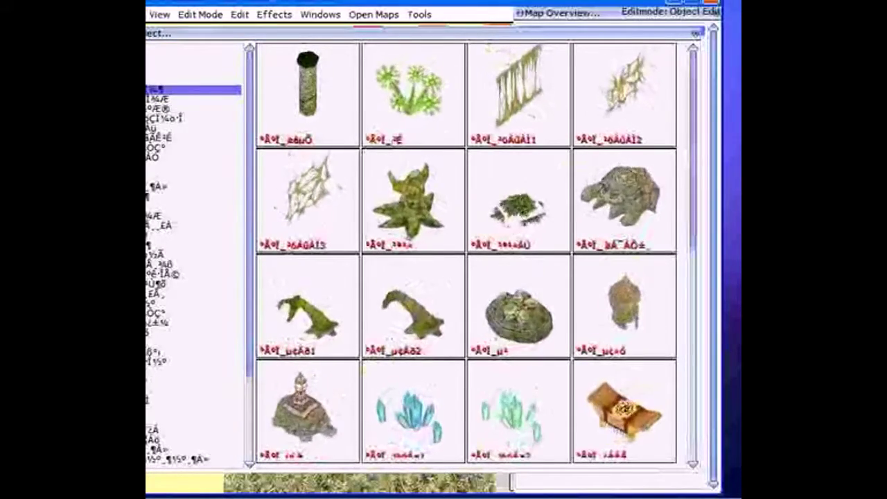
key("Down")
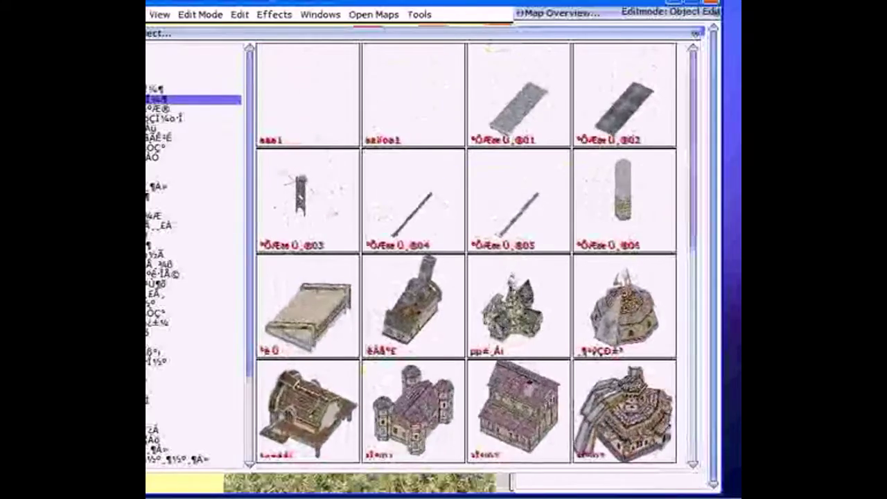
scroll(461, 166, "down", 4)
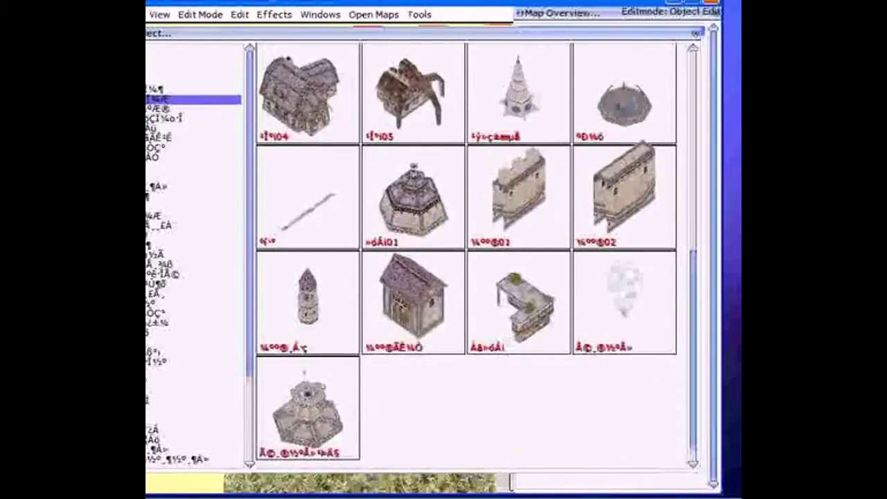
scroll(461, 167, "up", 2)
key("Down")
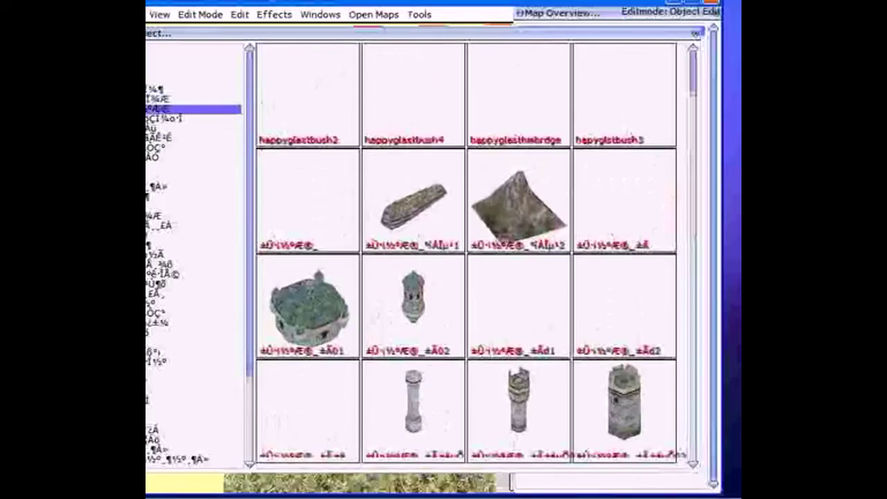
scroll(409, 128, "down", 10)
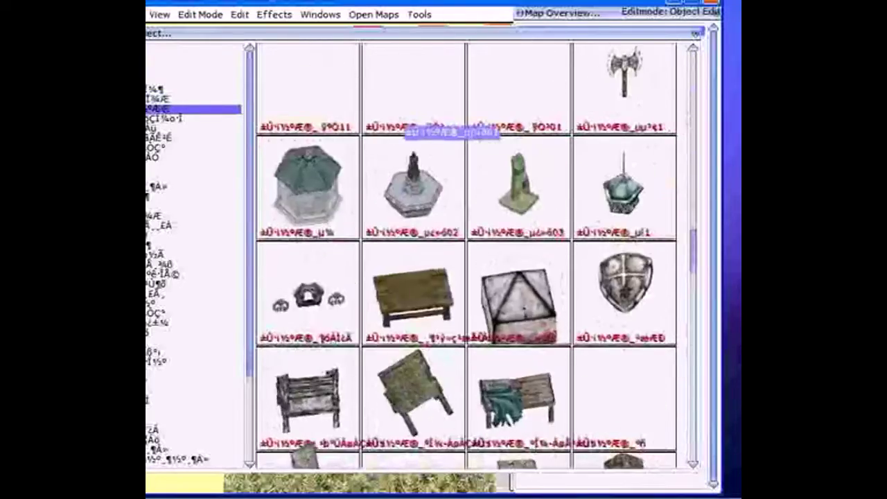
scroll(408, 129, "down", 3)
scroll(409, 128, "up", 5)
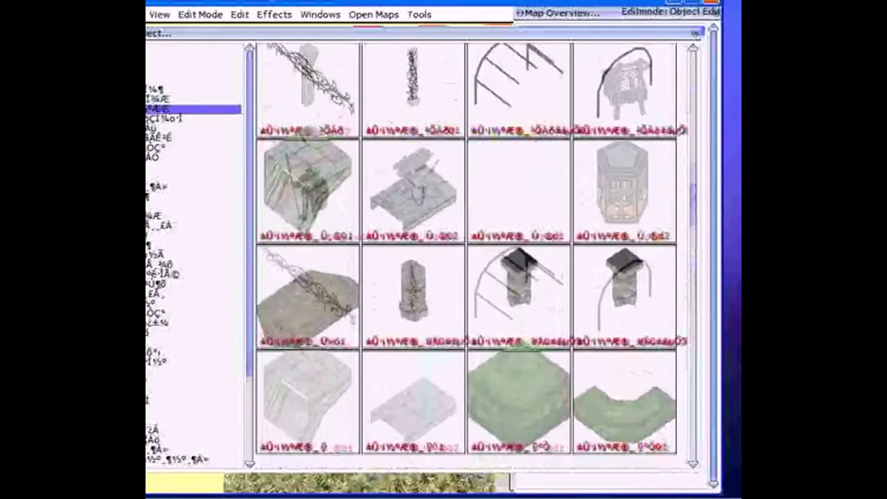
scroll(412, 130, "up", 6)
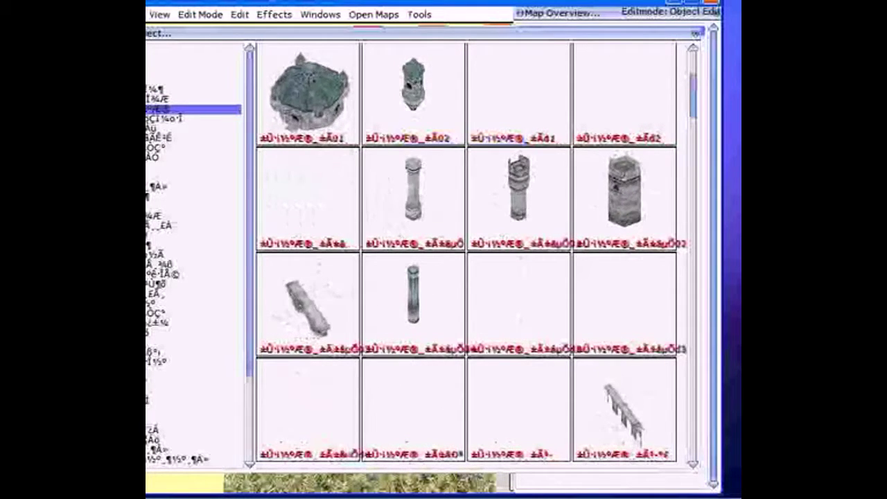
left_click(166, 119)
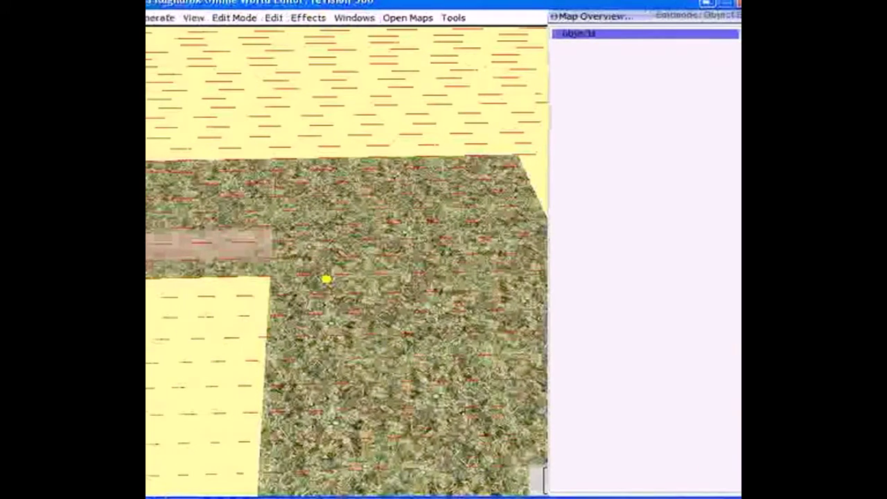
Place a fir tree model just beyond the grass field's edge, then deselect and reselect it
right_click_drag(325, 270, 289, 241)
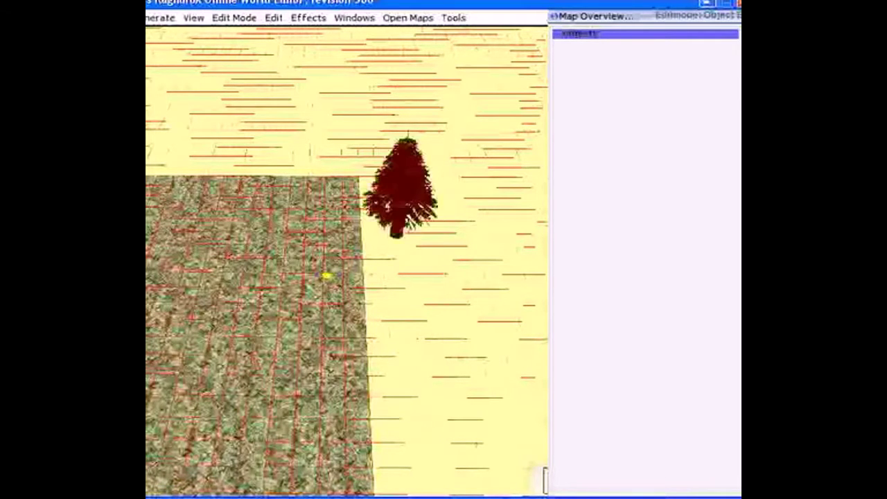
right_click_drag(326, 275, 325, 286, "shift")
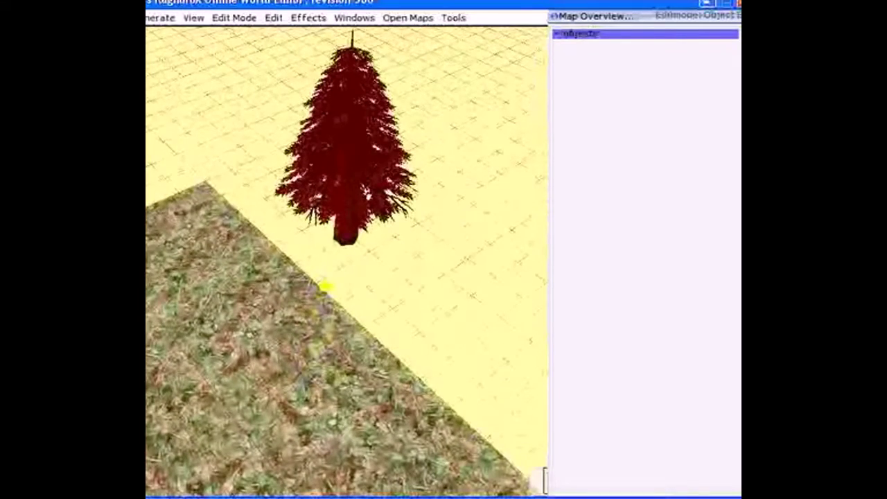
left_click(325, 286)
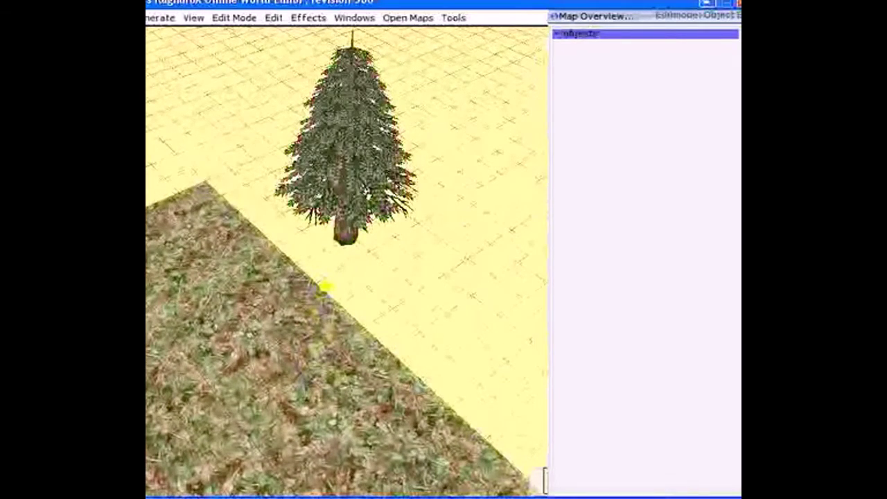
right_click_drag(326, 286, 325, 286)
left_click(326, 285)
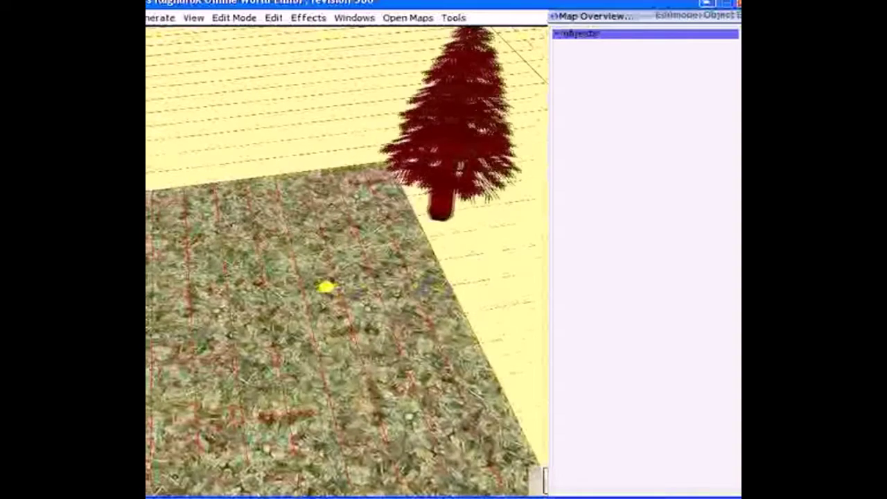
Move the fir tree onto the grass near the field's corner
left_click_drag(325, 285, 325, 286)
mouse_move(326, 286)
right_mouse_down()
mouse_move(317, 283)
mouse_move(324, 288)
right_mouse_up()
left_click_drag(327, 255, 294, 262)
left_click_drag(327, 287, 327, 287)
mouse_move(365, 192)
left_mouse_down()
mouse_move(398, 257)
mouse_move(365, 257)
left_mouse_up()
mouse_move(365, 257)
right_mouse_down("shift")
mouse_move(305, 277)
mouse_move(364, 260)
right_mouse_up("shift")
left_click_drag(325, 283, 326, 285)
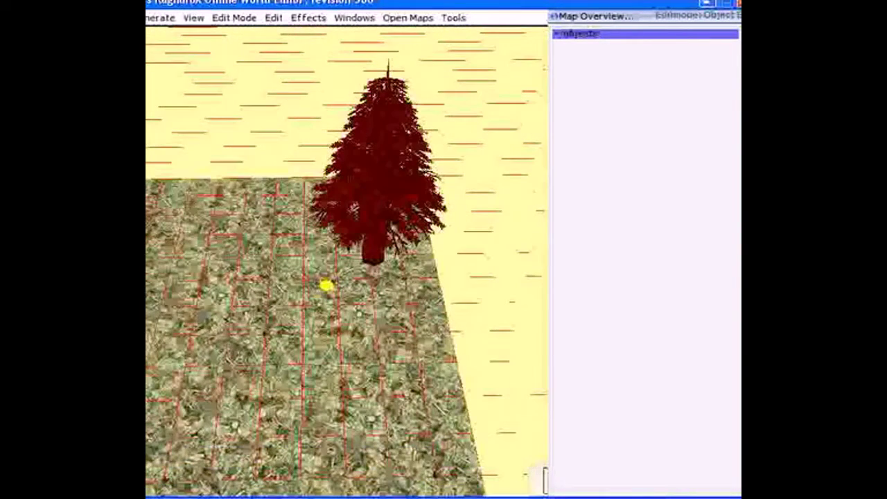
Open the fir tree's object properties and set its scale to 2 on all three axes
left_click(326, 284)
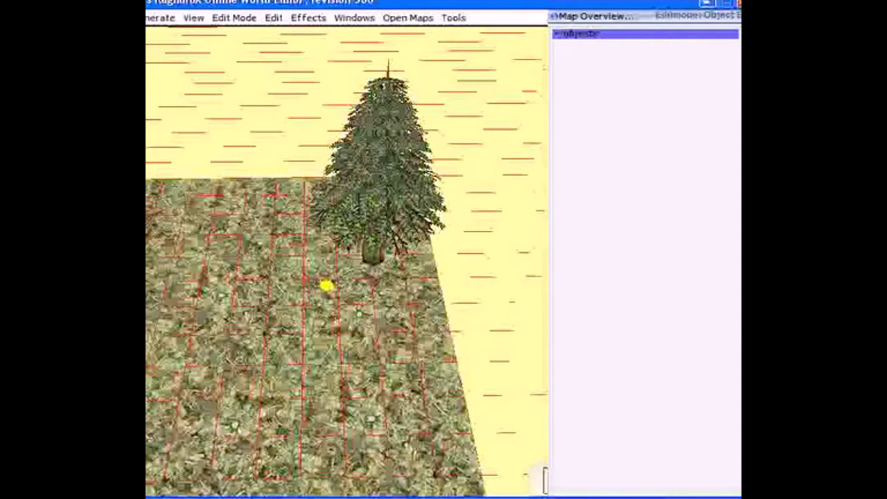
left_click(327, 285)
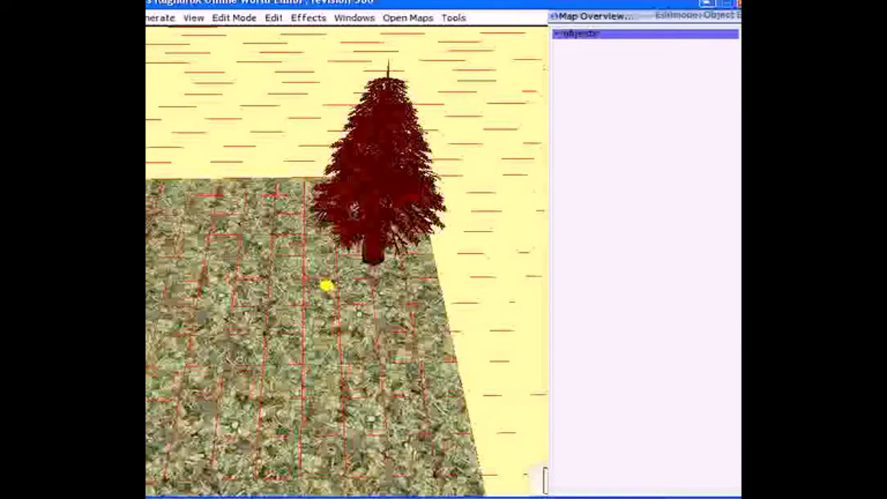
double_click(326, 285)
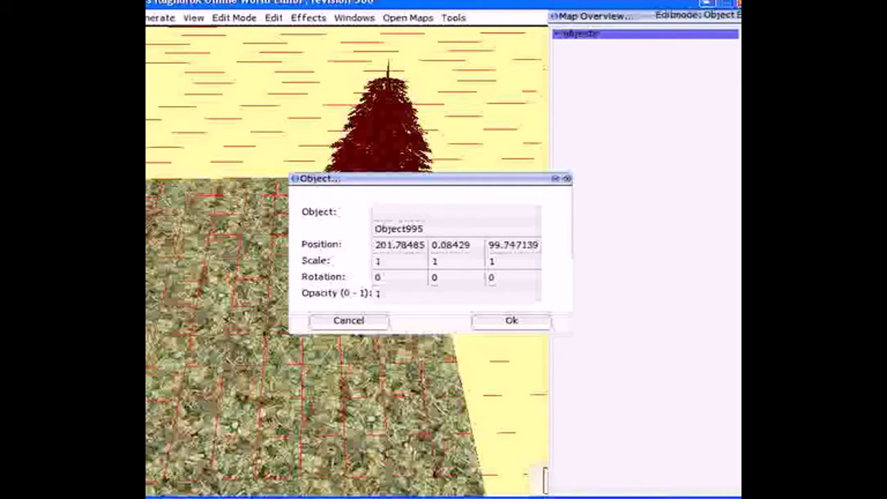
key("BackSpace")
type("2")
left_click(438, 261)
key("BackSpace")
type("2")
left_click(495, 262)
key("BackSpace")
type("2")
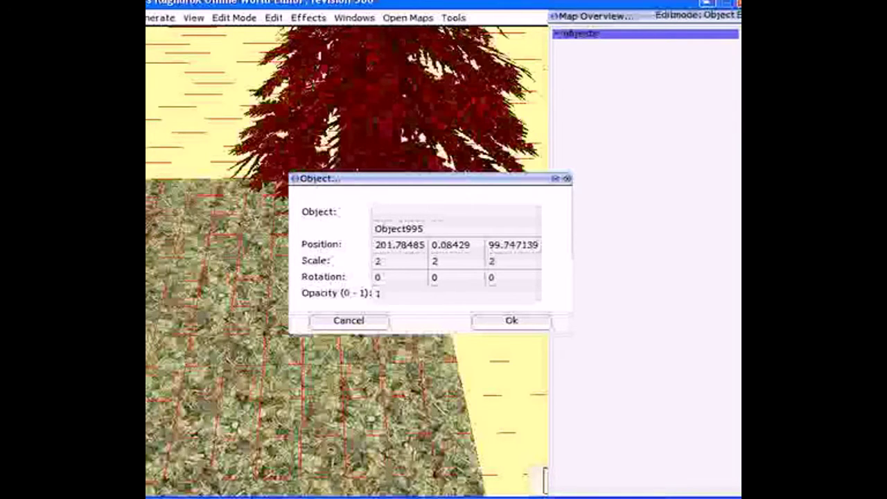
left_click(511, 320)
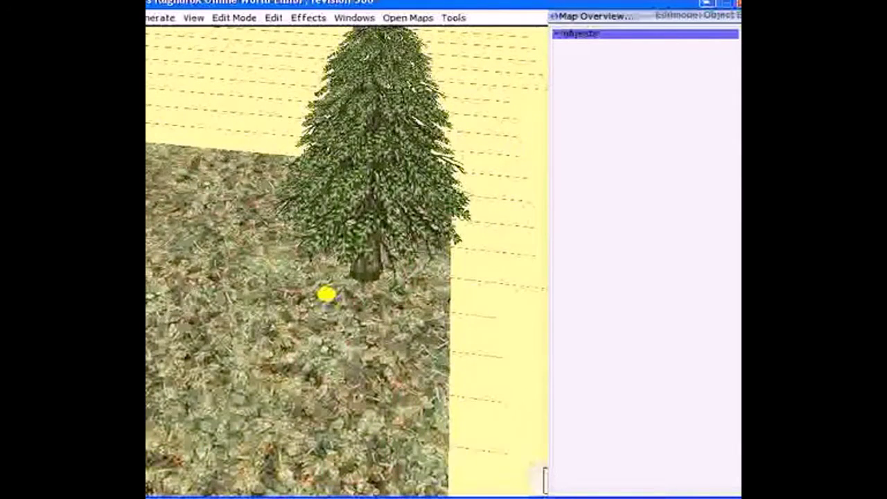
Go through the list of available edit modes, from texture and terrain editing to texture painting
right_click_drag(327, 294, 326, 294)
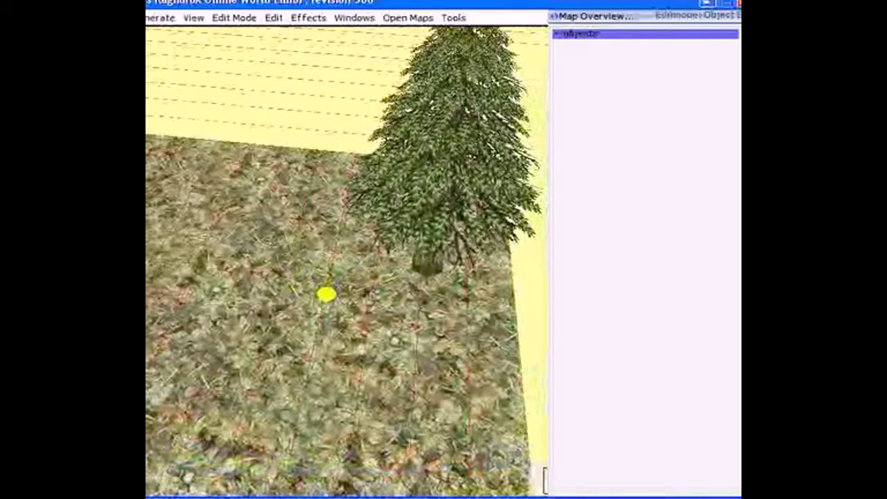
key("alt+w")
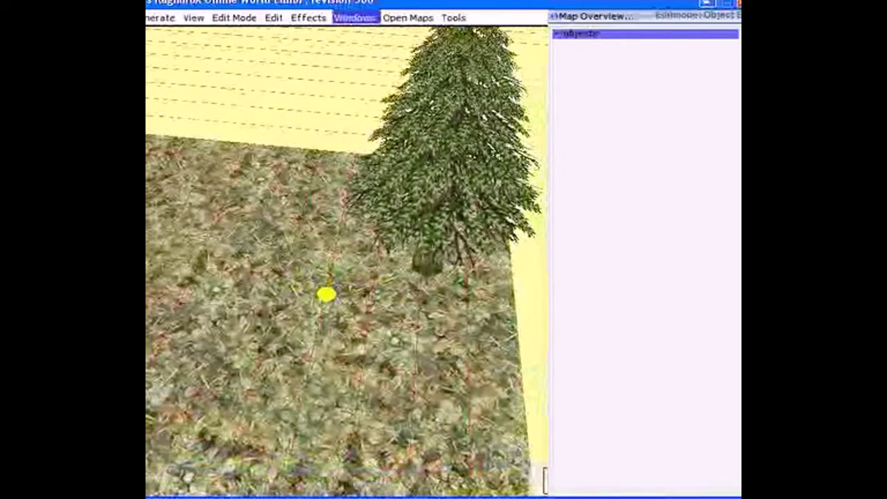
key("Left")
key("Left")
key("Left")
key("Down")
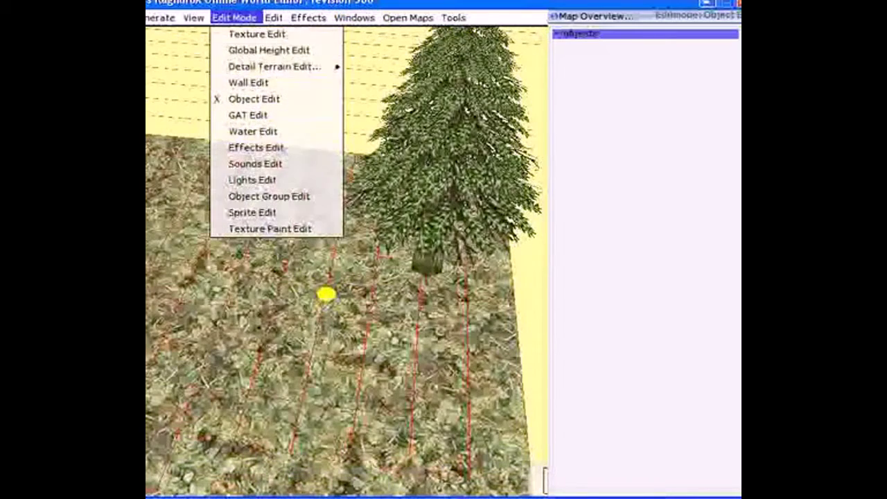
key("Down")
key("Down")
key("Down")
key("Down")
key("Down")
key("Down")
key("Down")
key("Down")
key("Down")
key("Down")
key("Down")
key("Down")
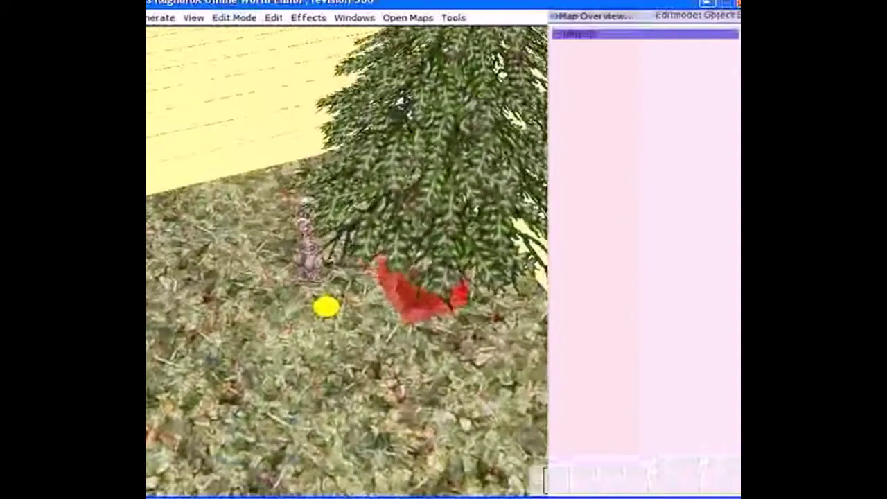
Select the fir tree and apply its object properties with a scale of 1 on all three axes
left_click(421, 305)
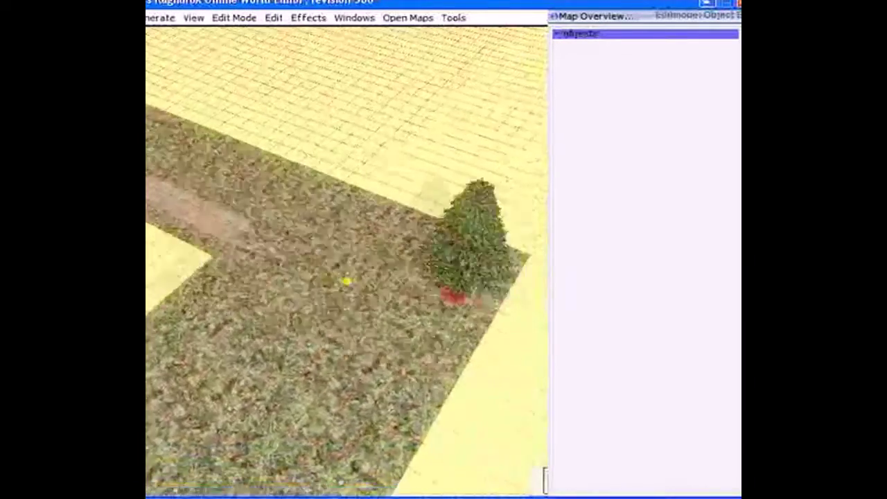
scroll(344, 298, "up", 4)
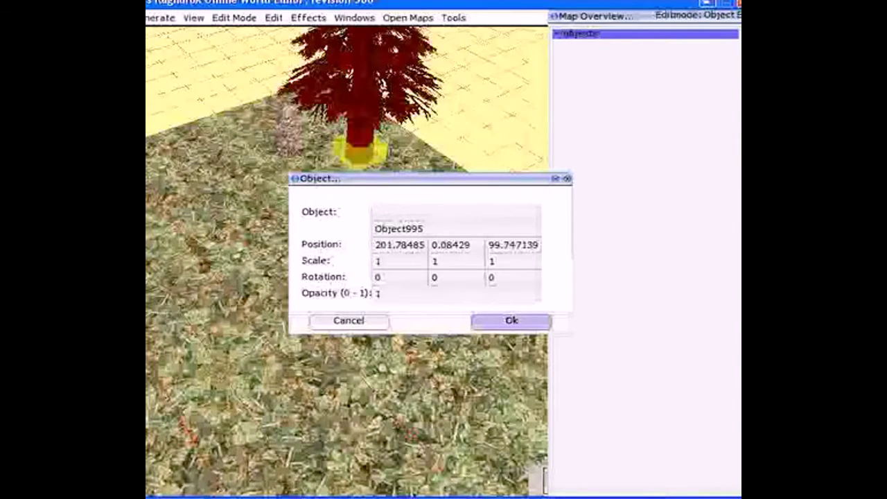
left_click(511, 321)
Choose a curved model from the model library, place it on the grass near the fir tree and rotate it 90 degrees about Y
key("m")
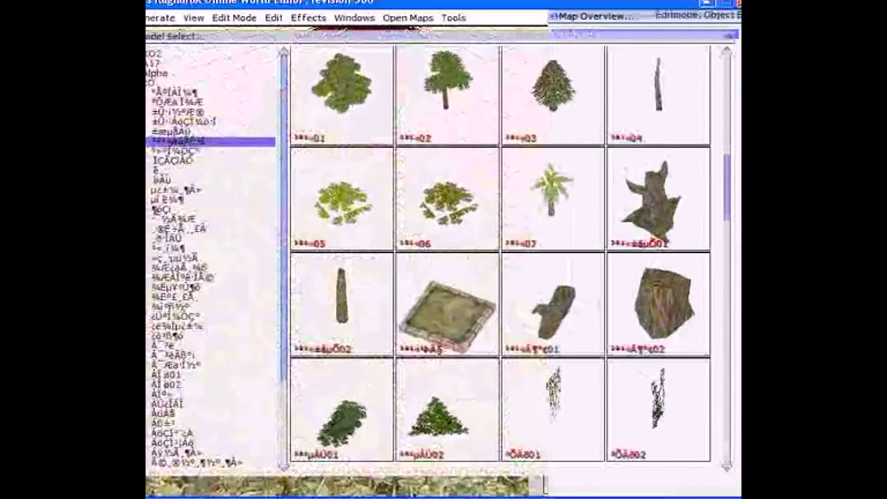
scroll(499, 256, "down", 4)
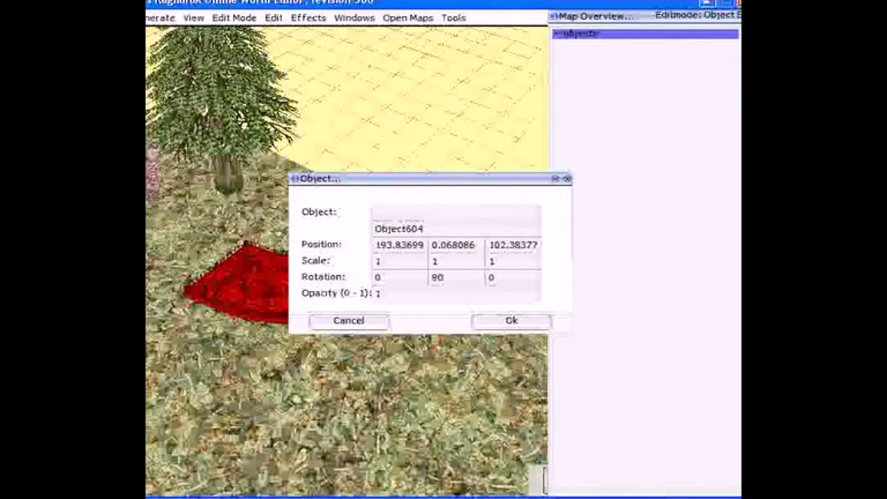
left_click(512, 320)
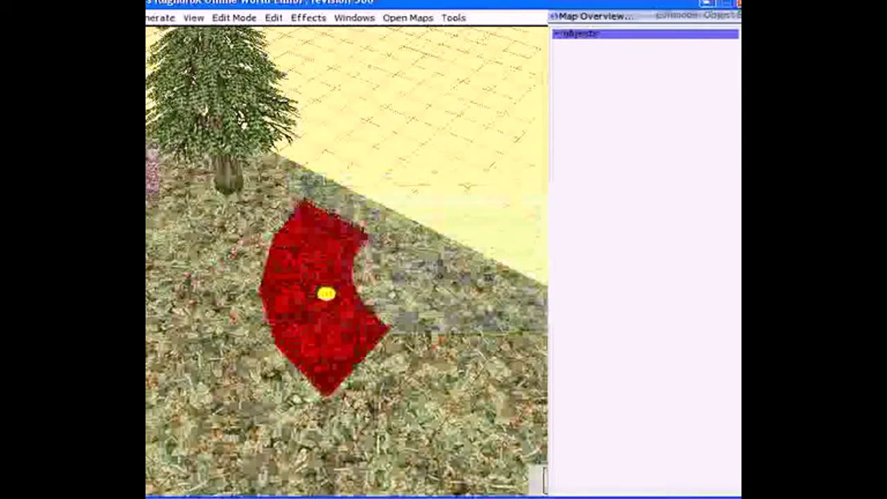
Reopen the curved object's properties and set its Y rotation to 45
key("Return")
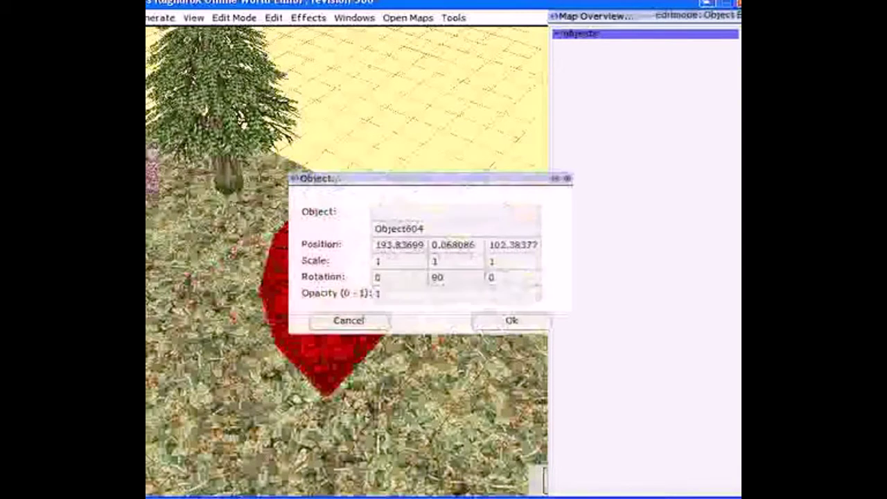
key("BackSpace")
type("45")
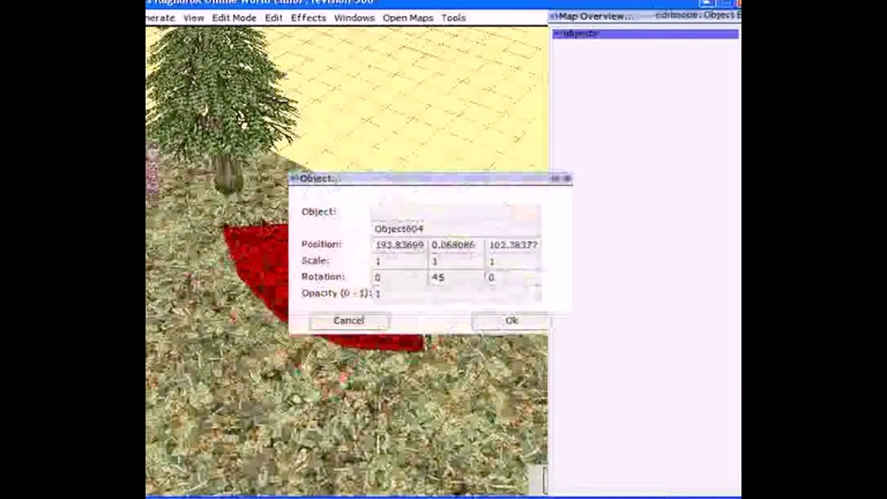
Try the Y rotation values 45, 90, 135, 180 and 225 in turn in the curved object's properties, clearing each one
key("BackSpace")
key("BackSpace")
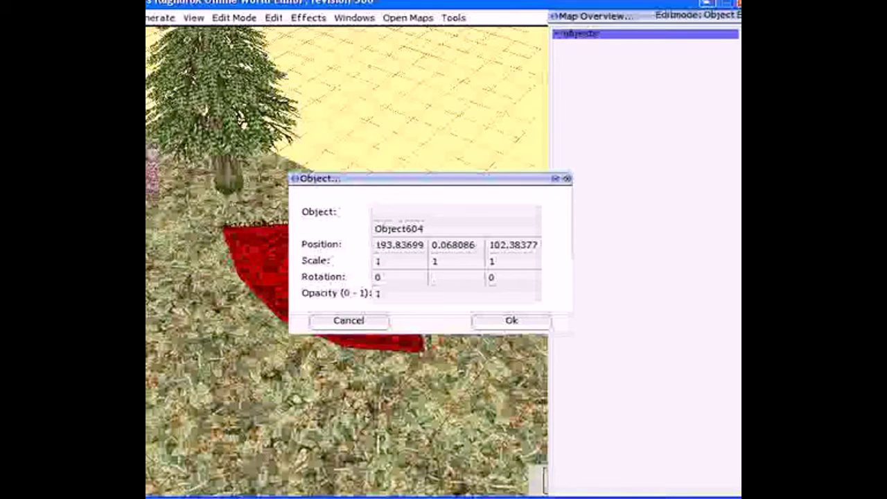
left_click_drag(410, 179, 409, 164)
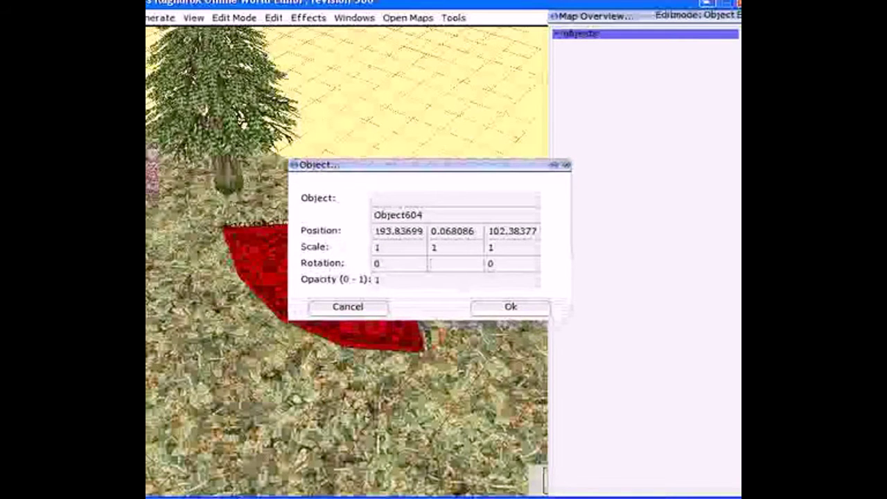
type("45")
key("BackSpace")
key("BackSpace")
type("90")
key("BackSpace")
key("BackSpace")
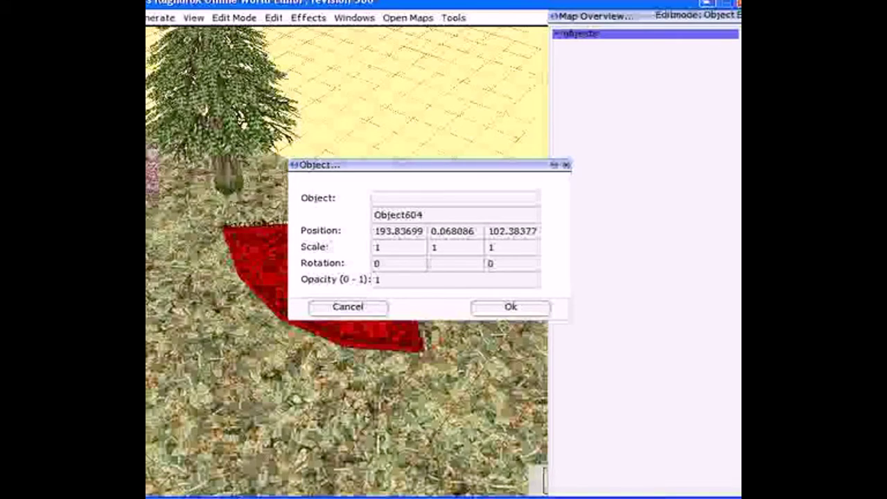
type("135")
key("BackSpace")
key("BackSpace")
key("BackSpace")
type("180")
key("BackSpace")
key("BackSpace")
key("BackSpace")
type("225")
key("BackSpace")
key("BackSpace")
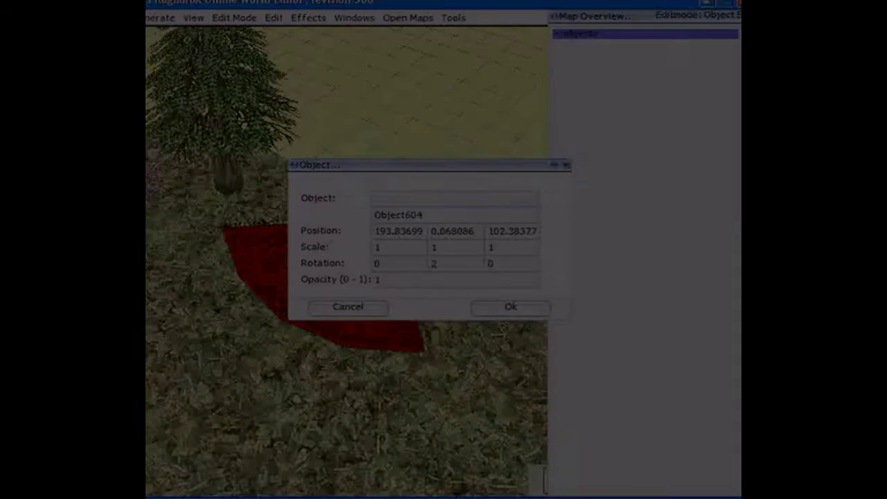